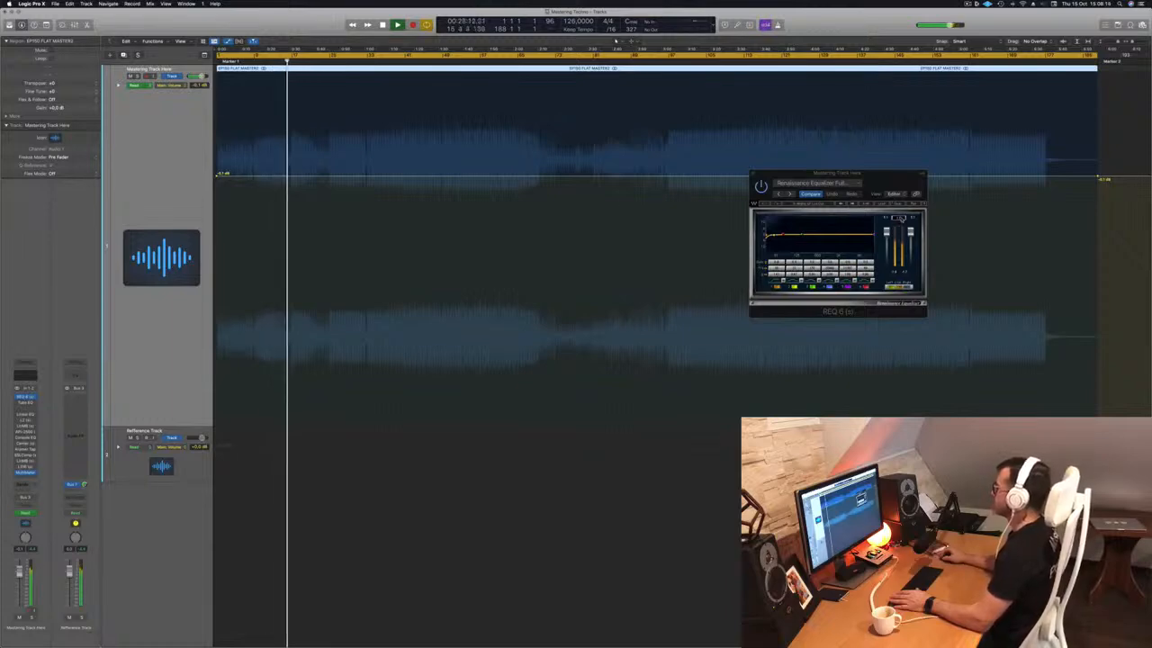
drag(885, 177, 767, 116)
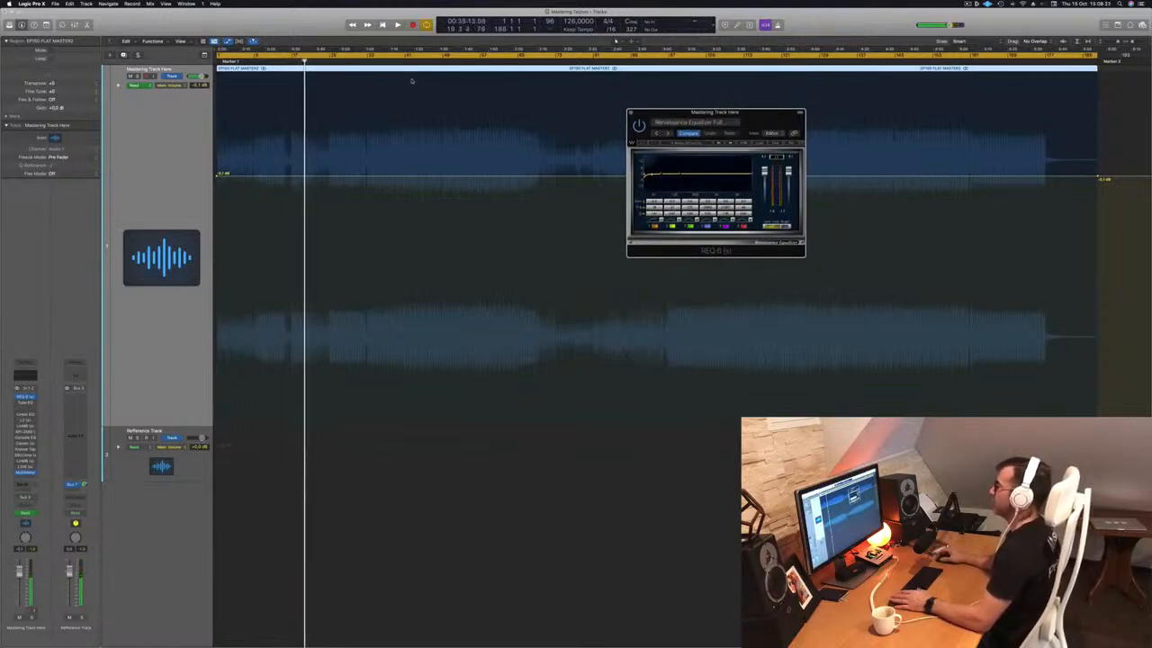
drag(750, 122, 600, 292)
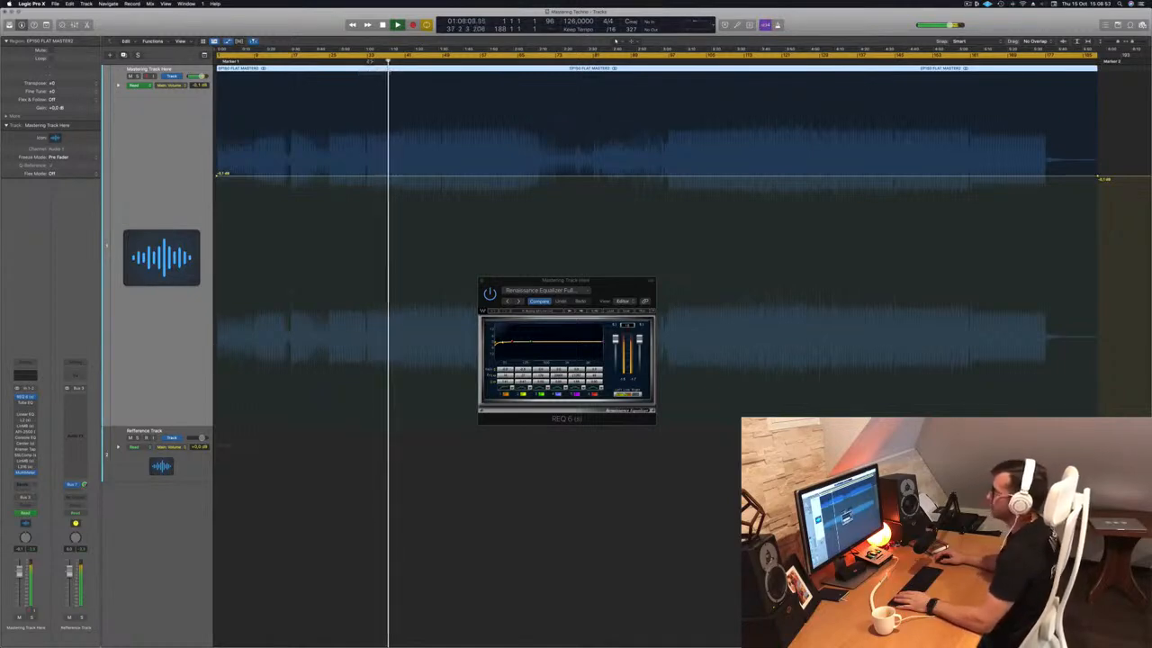
click(357, 62)
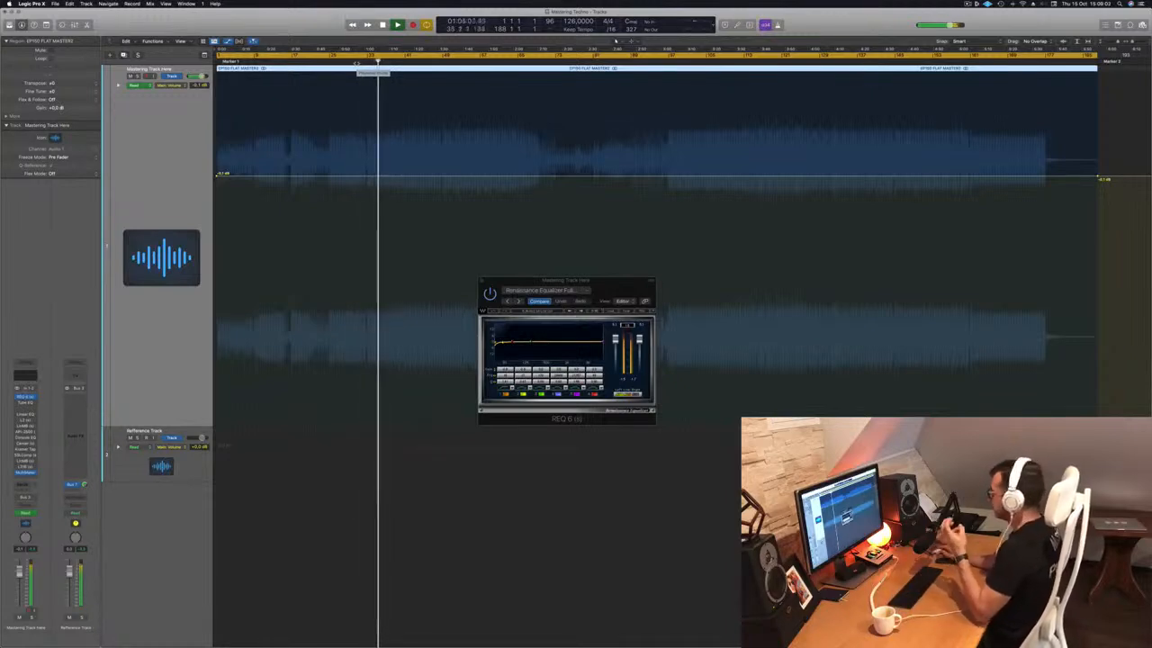
click(442, 62)
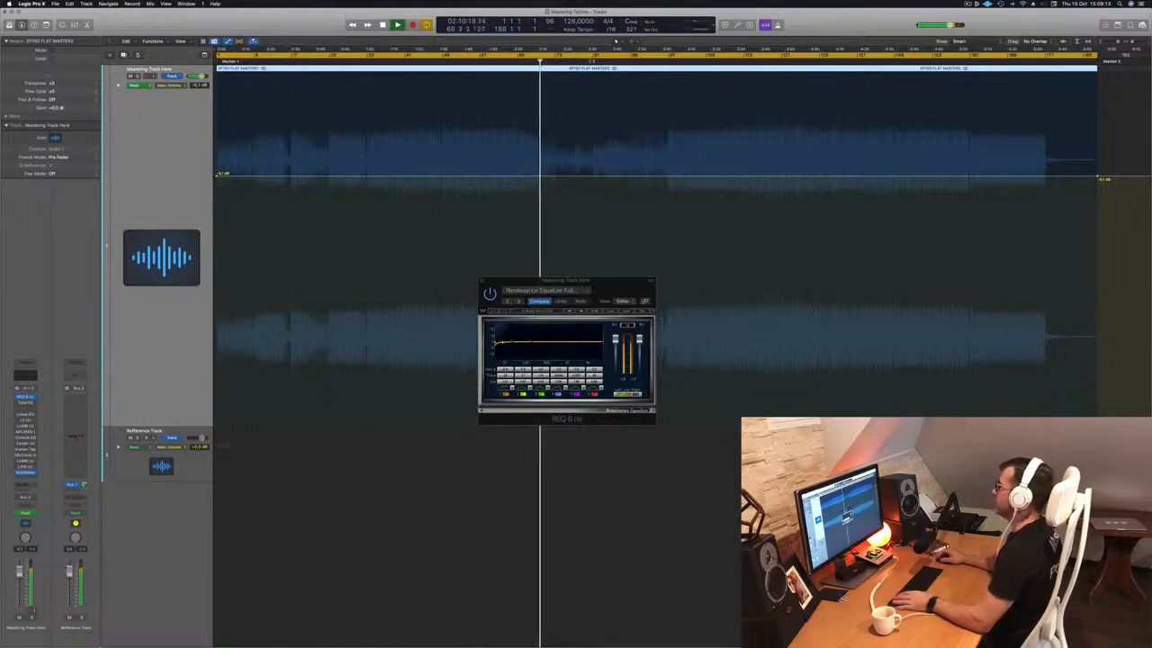
click(592, 62)
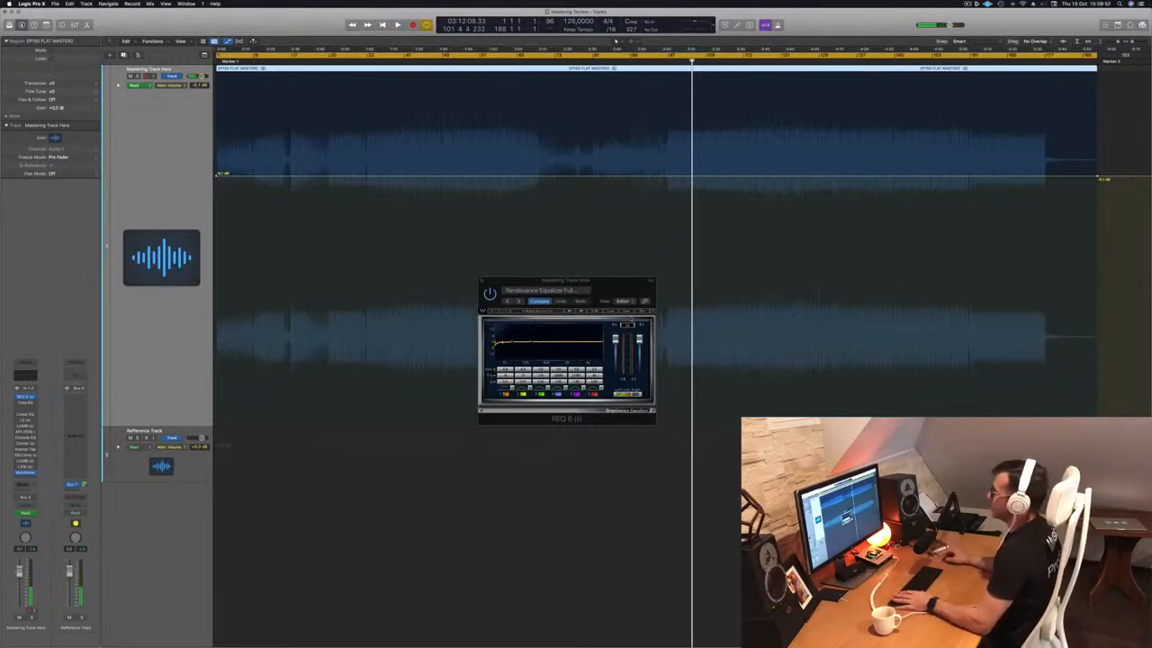
drag(626, 299, 620, 297)
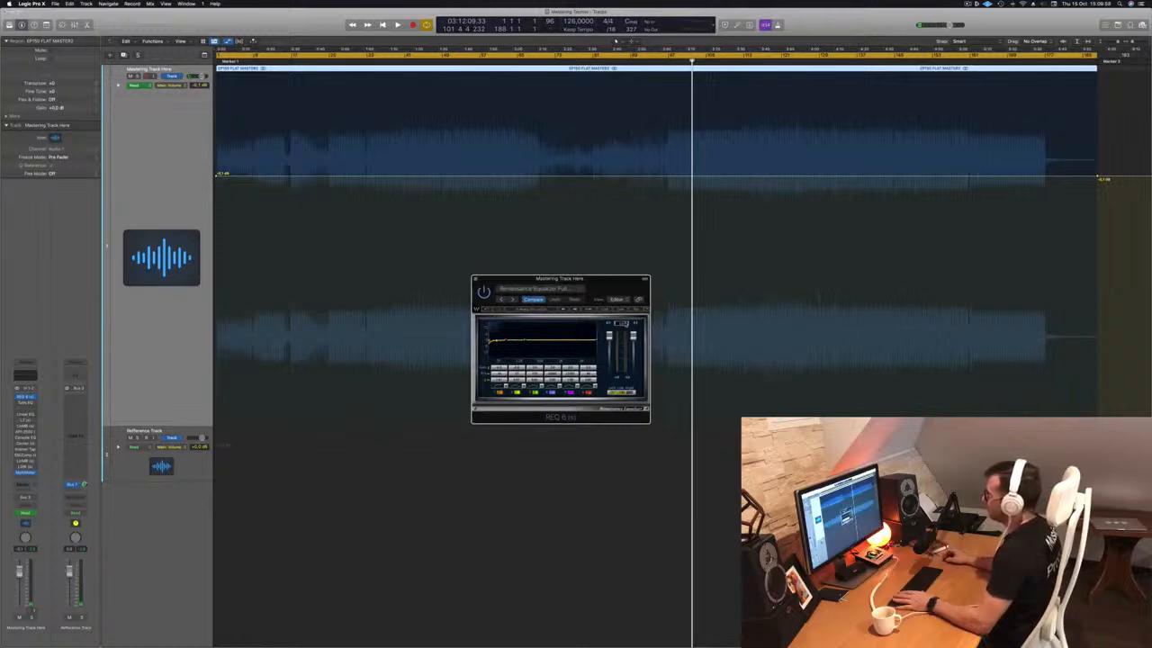
Play the mix, skip ahead twice, restart from the top, and open the Vintage Tube EQ (Enhanced Mix).
key(space)
click(730, 61)
click(781, 61)
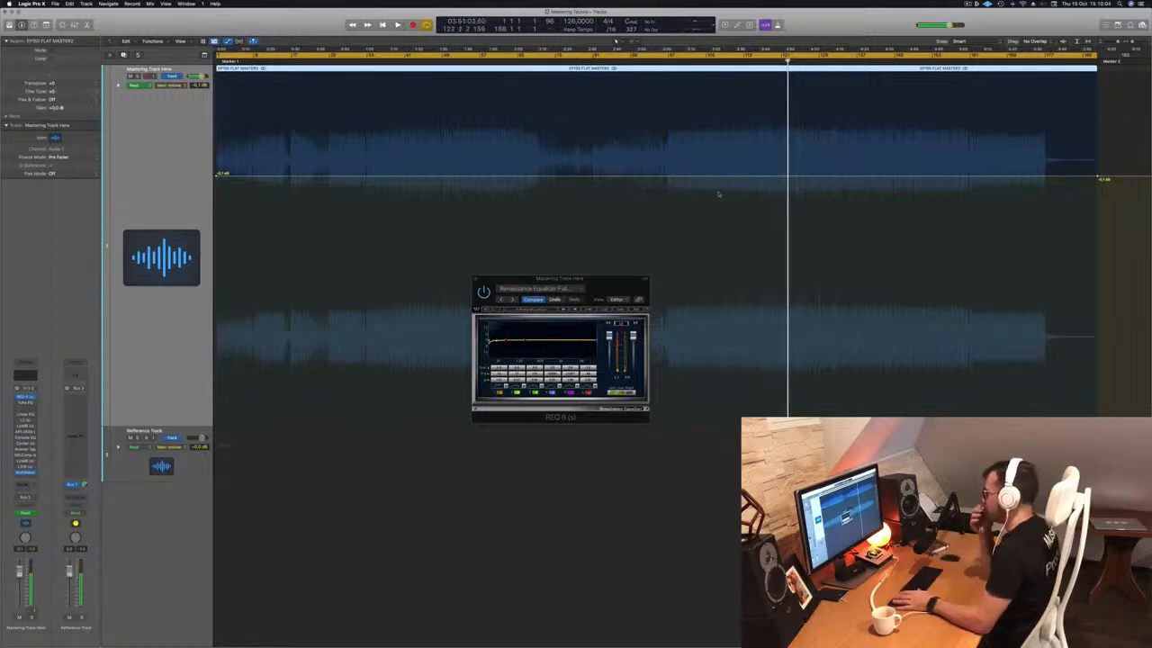
key(Return)
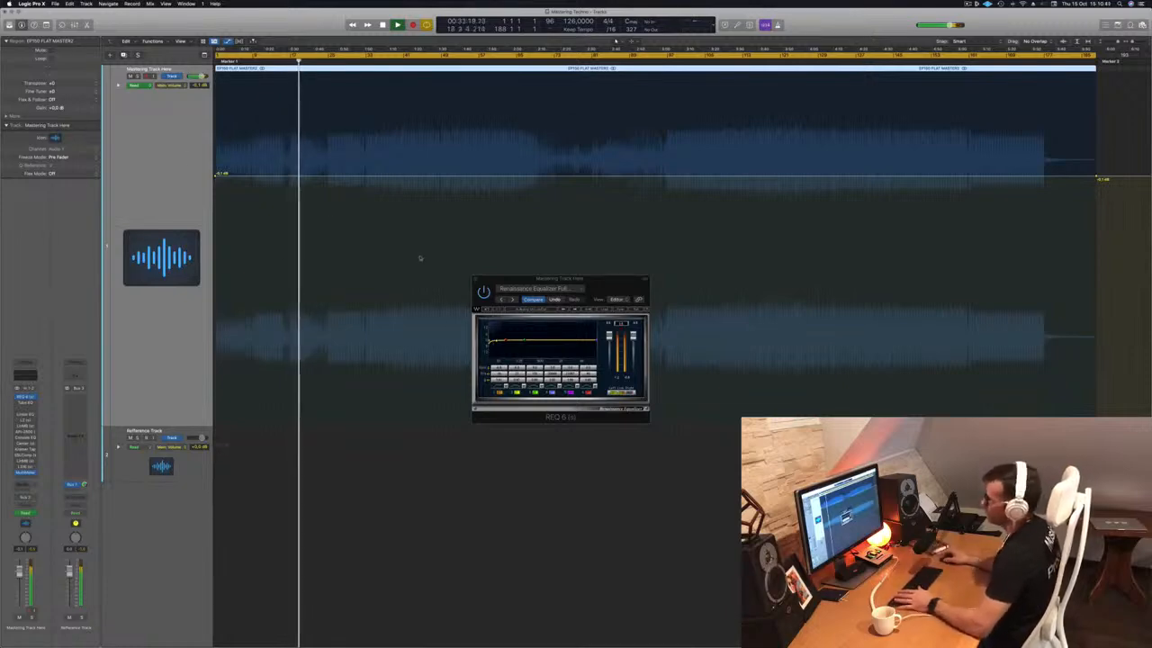
click(24, 404)
Move the Vintage Tube EQ off the Renaissance EQ and open the Linear Phase EQ.
drag(577, 109, 578, 195)
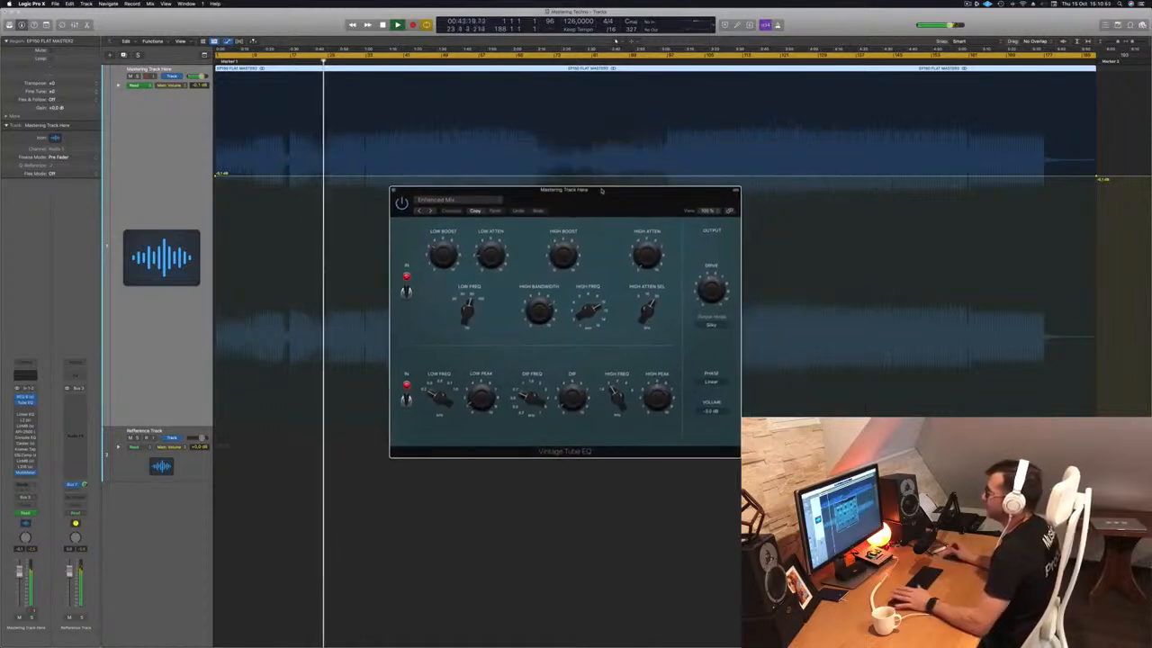
click(442, 63)
drag(637, 202, 634, 203)
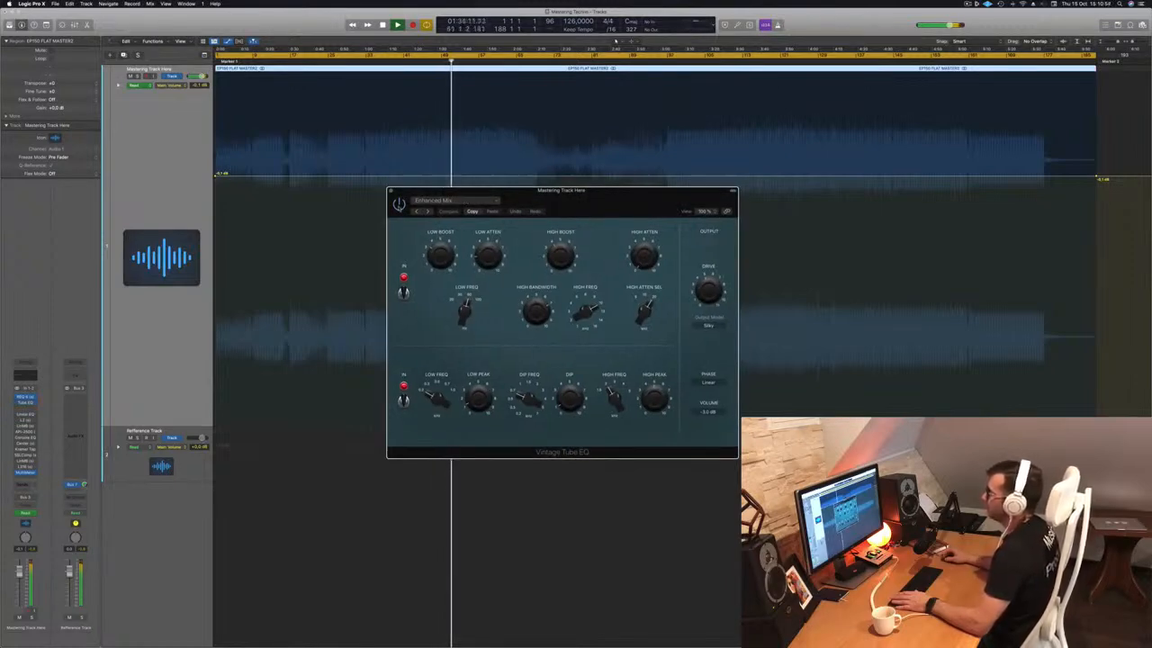
drag(619, 202, 571, 245)
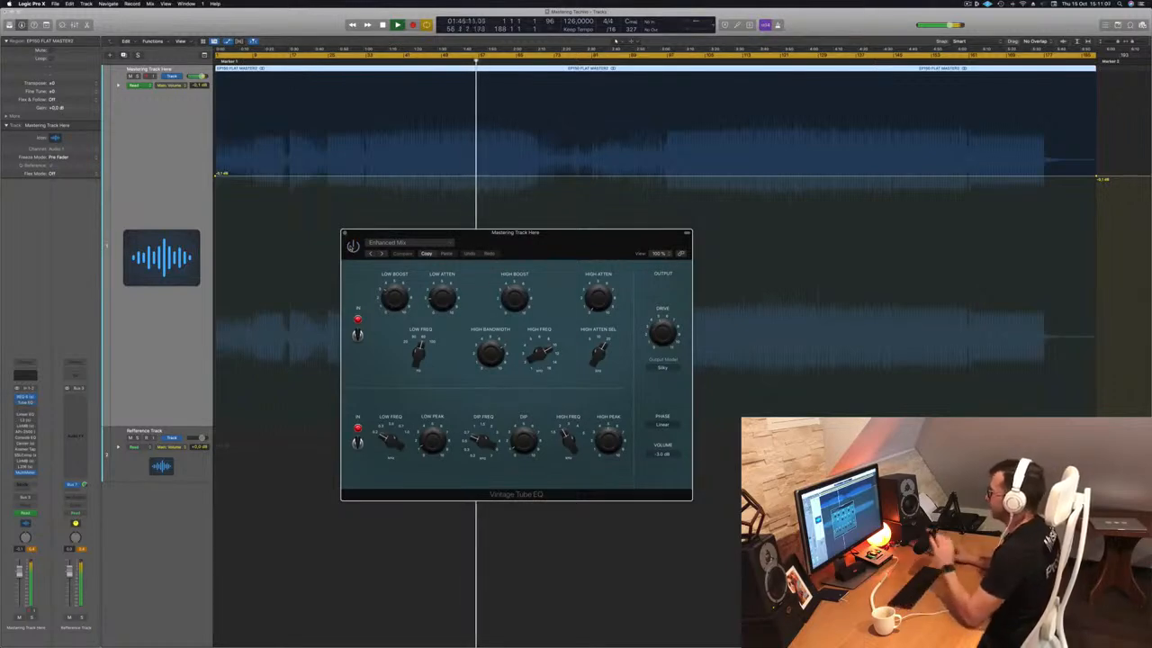
drag(534, 256, 581, 235)
drag(701, 217, 807, 243)
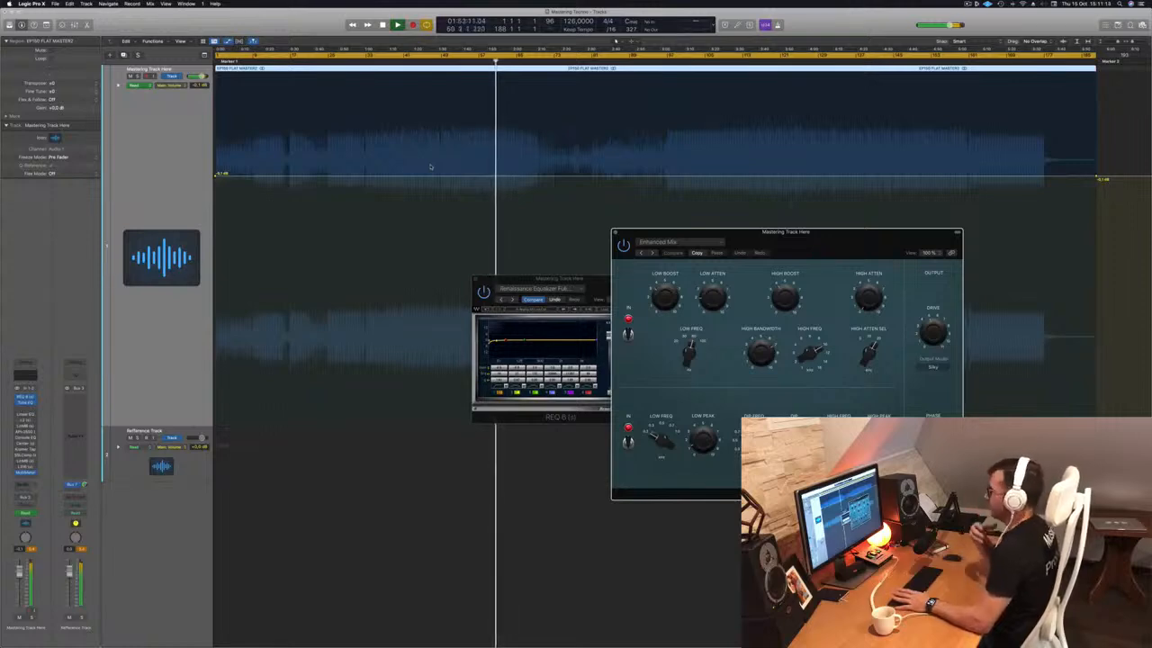
click(135, 198)
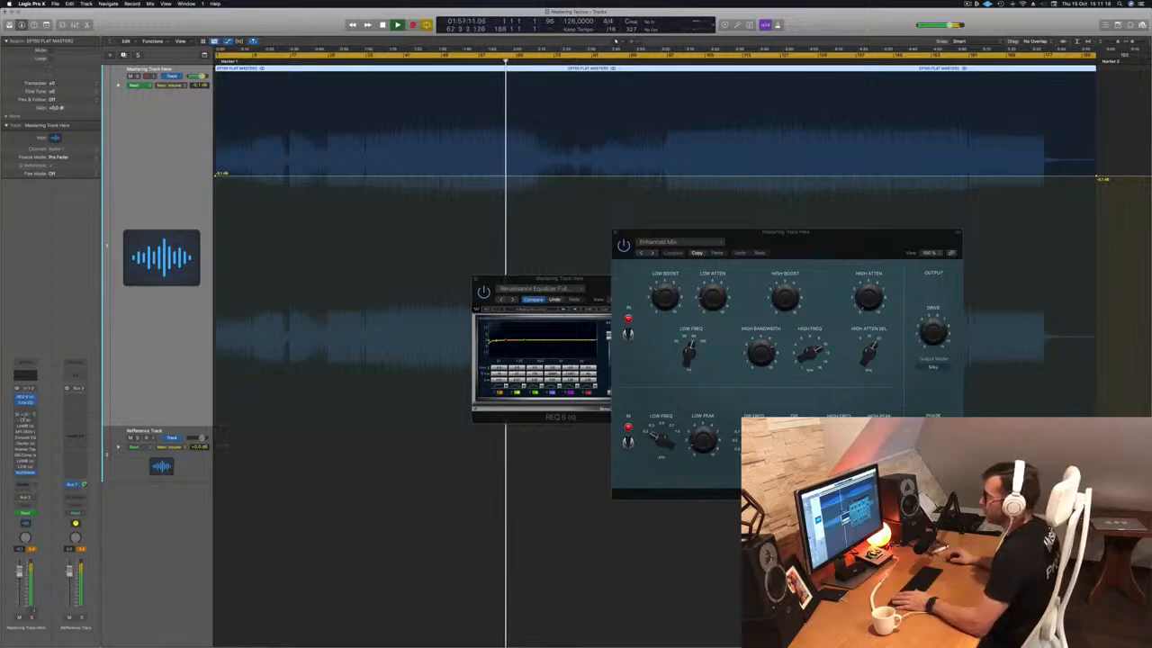
click(25, 416)
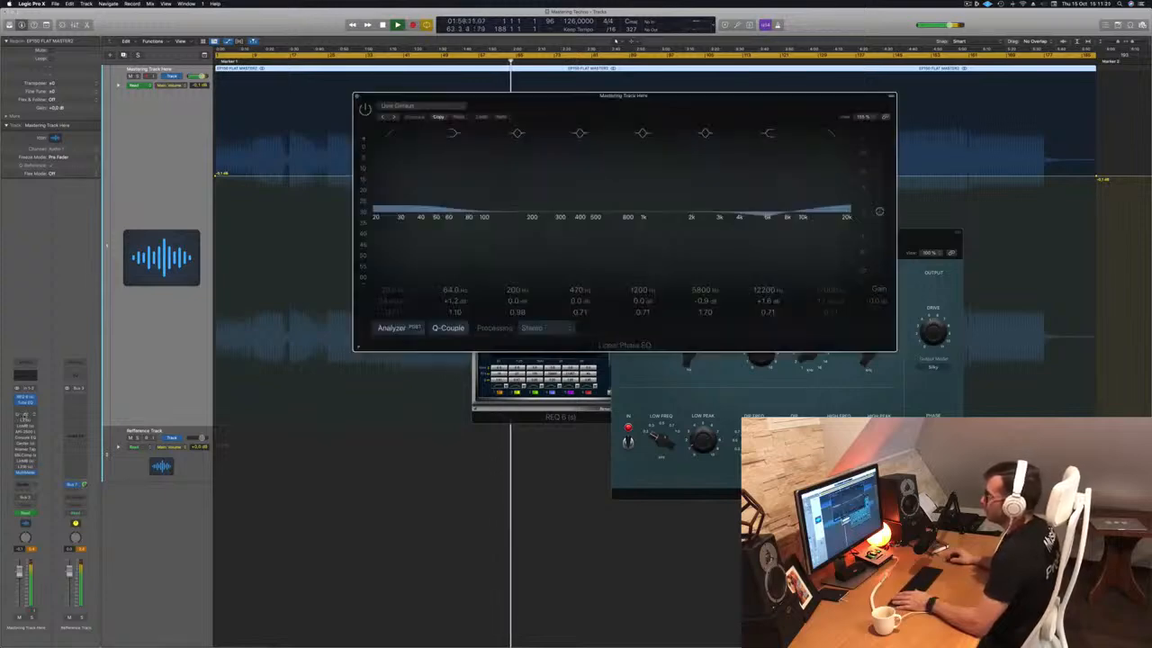
Lower the Linear Phase EQ's 5800 Hz band to -1.3 dB and A/B it by toggling the band.
drag(560, 102, 482, 105)
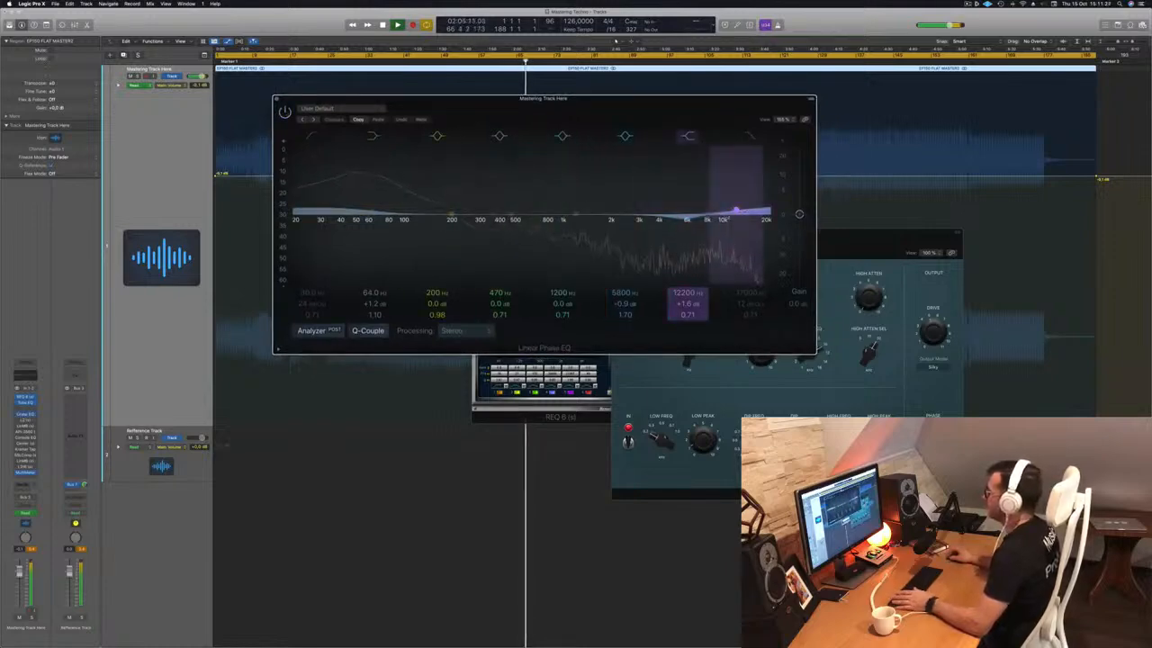
drag(683, 218, 685, 219)
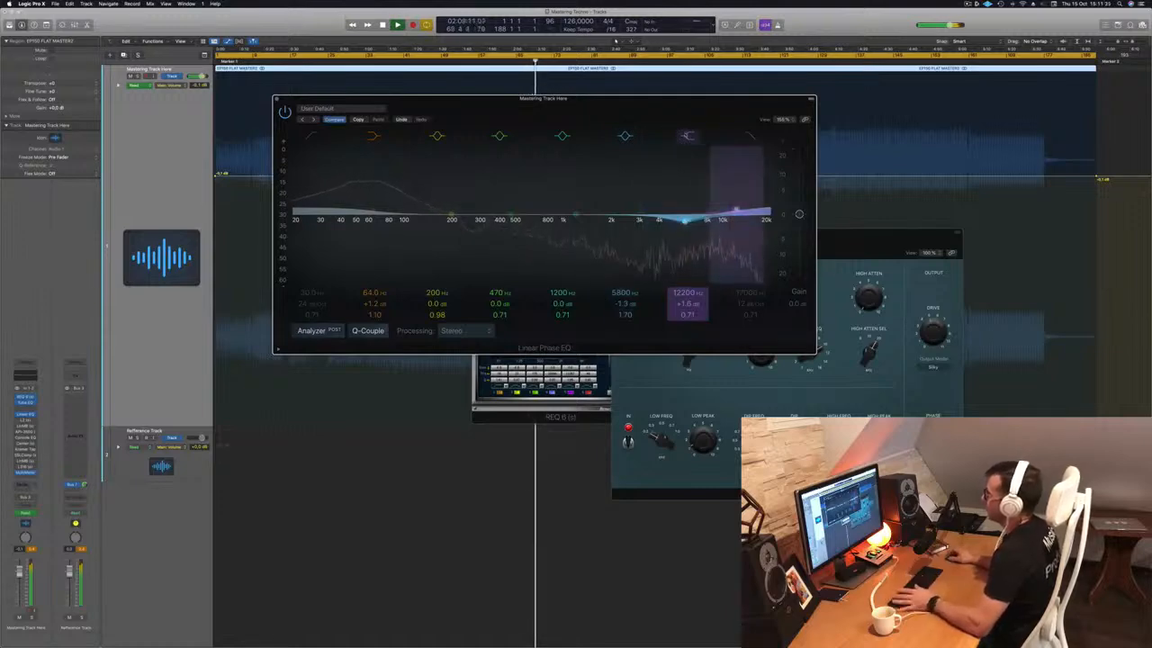
click(625, 135)
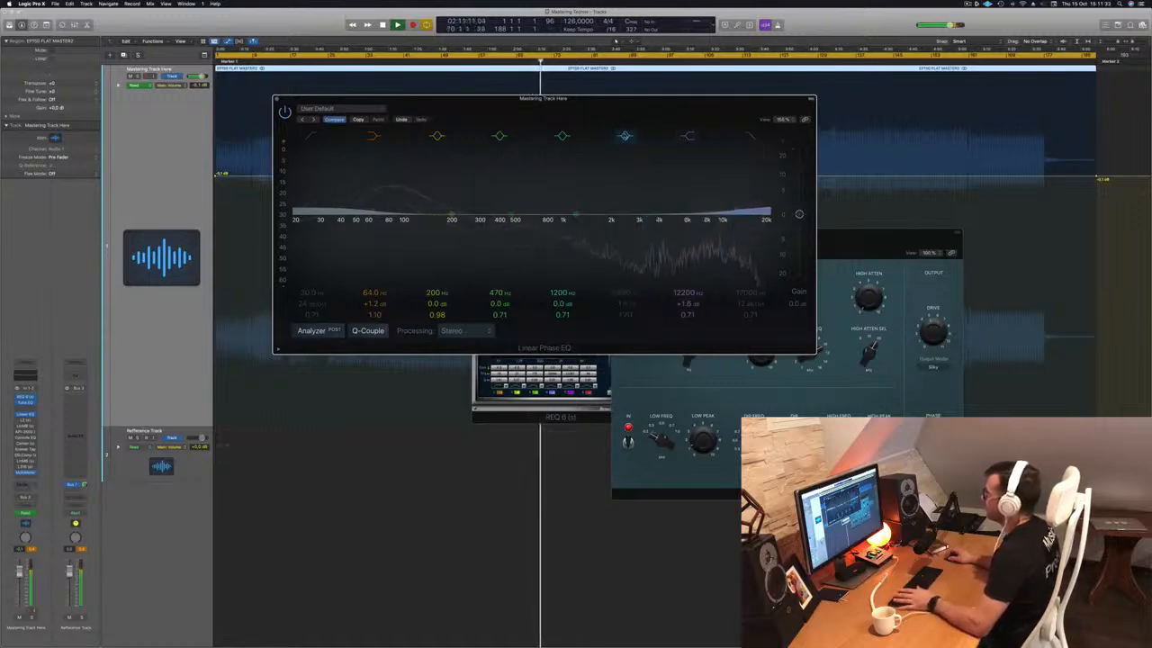
click(624, 135)
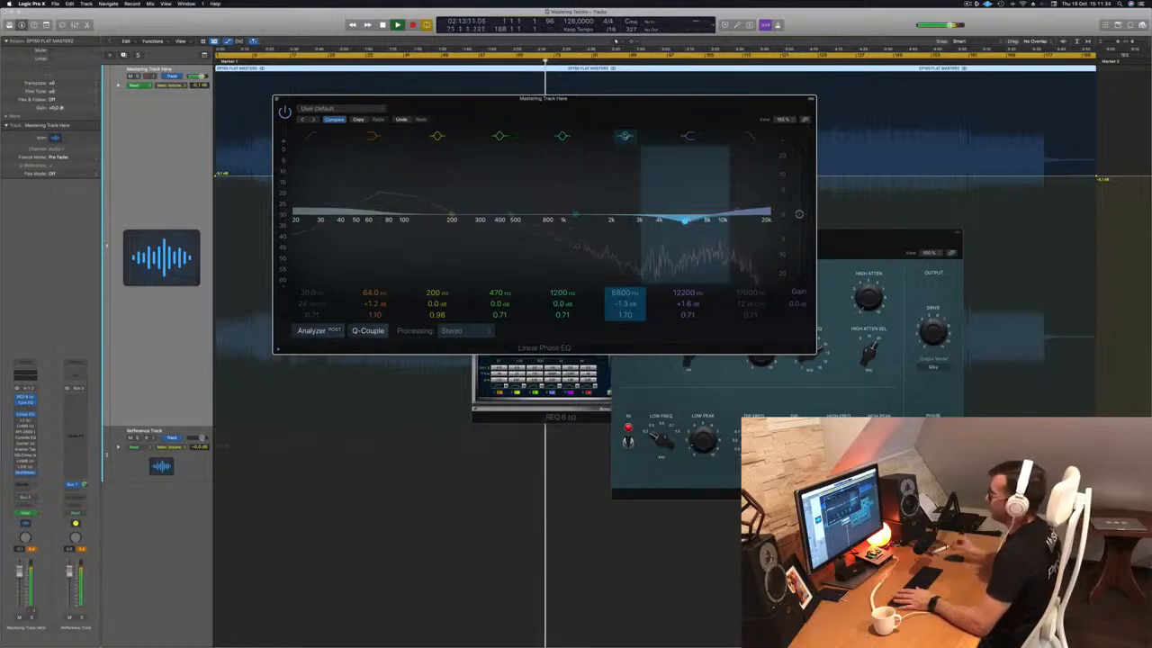
Reposition the Linear Phase EQ window, then close it.
drag(617, 117, 607, 200)
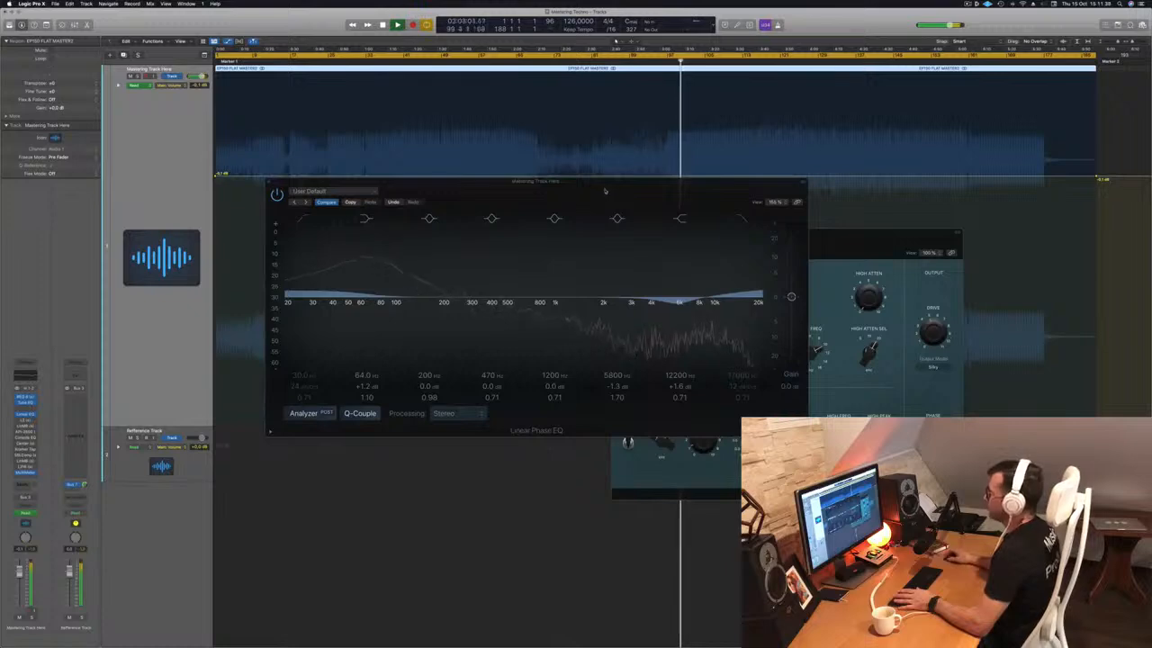
drag(515, 194, 529, 192)
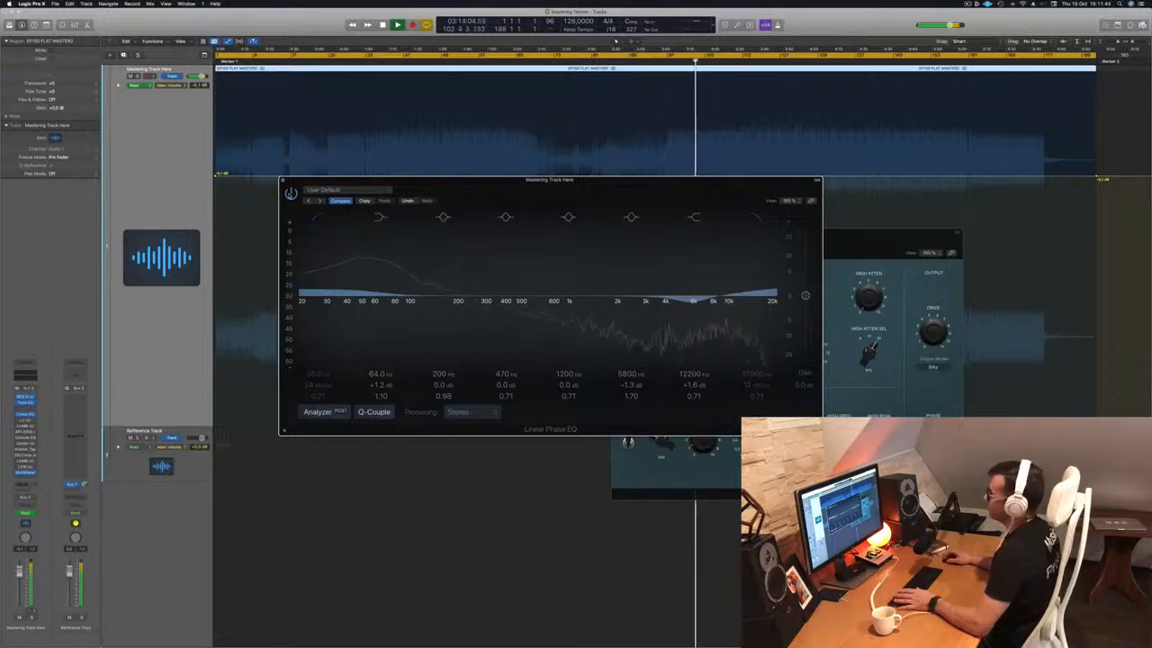
key(super+w)
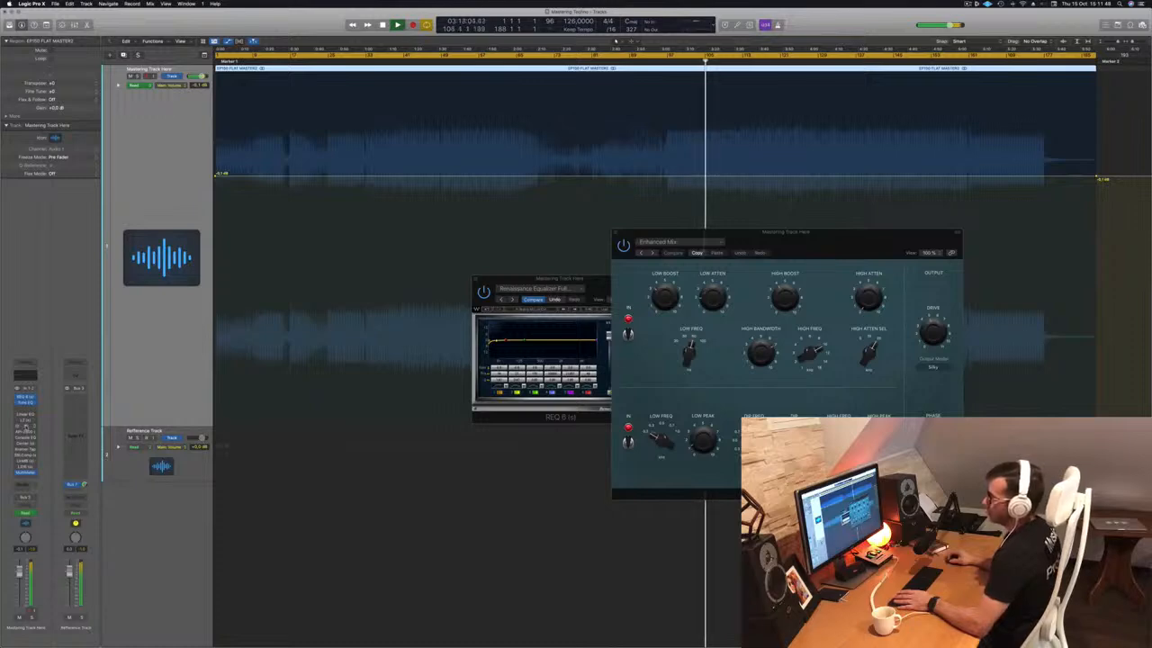
Open and enable the L2 Ultramaximizer right of the Vintage Tube EQ, then play from the start.
click(25, 421)
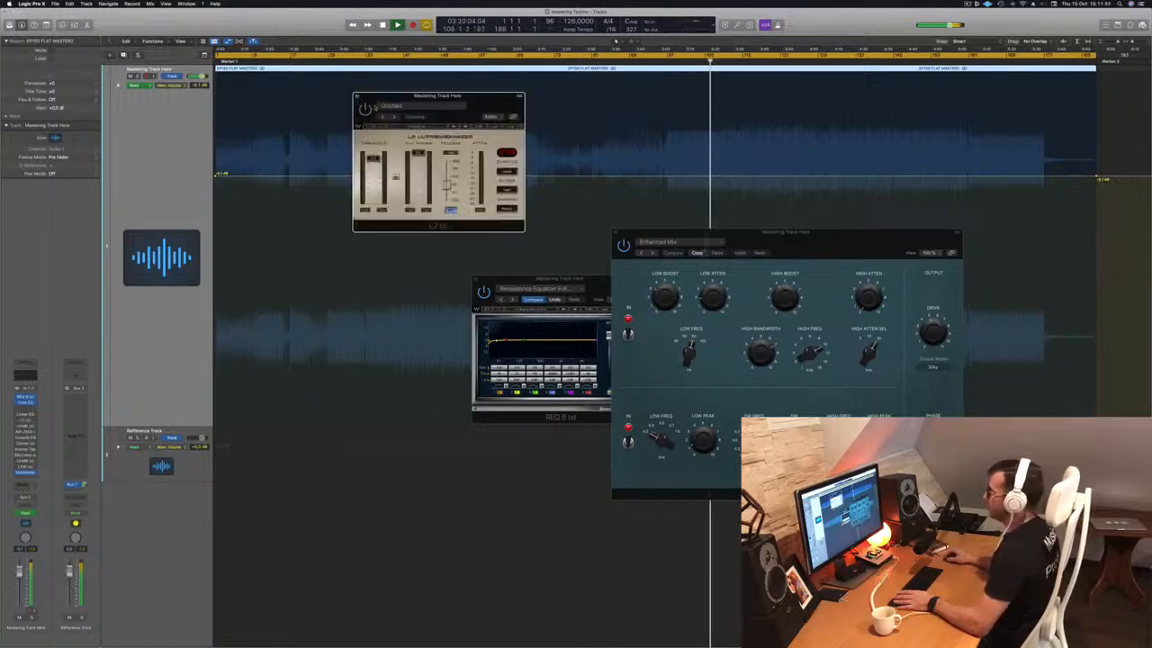
click(365, 109)
drag(382, 97, 413, 101)
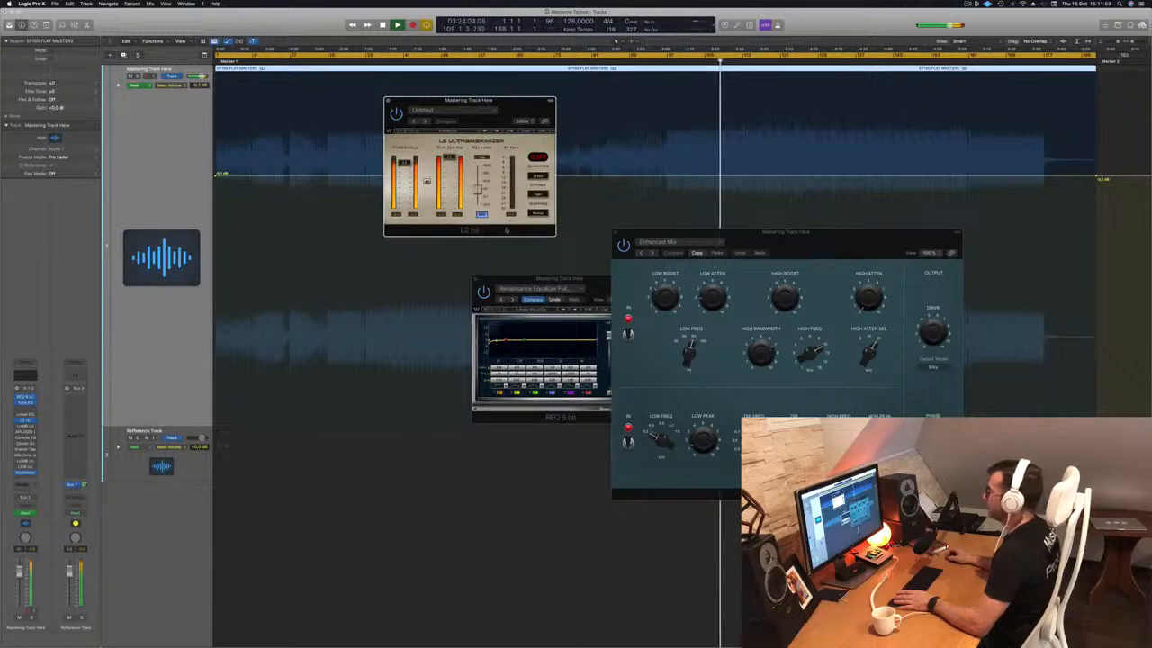
drag(484, 114, 502, 123)
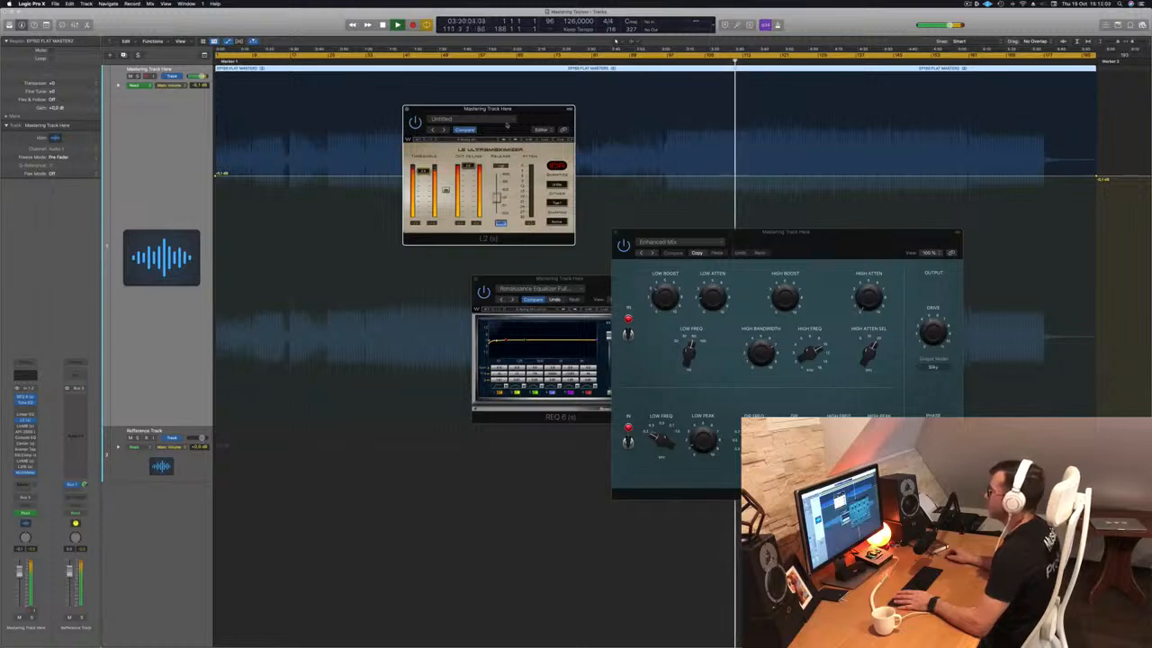
drag(530, 117, 1059, 218)
drag(809, 232, 683, 224)
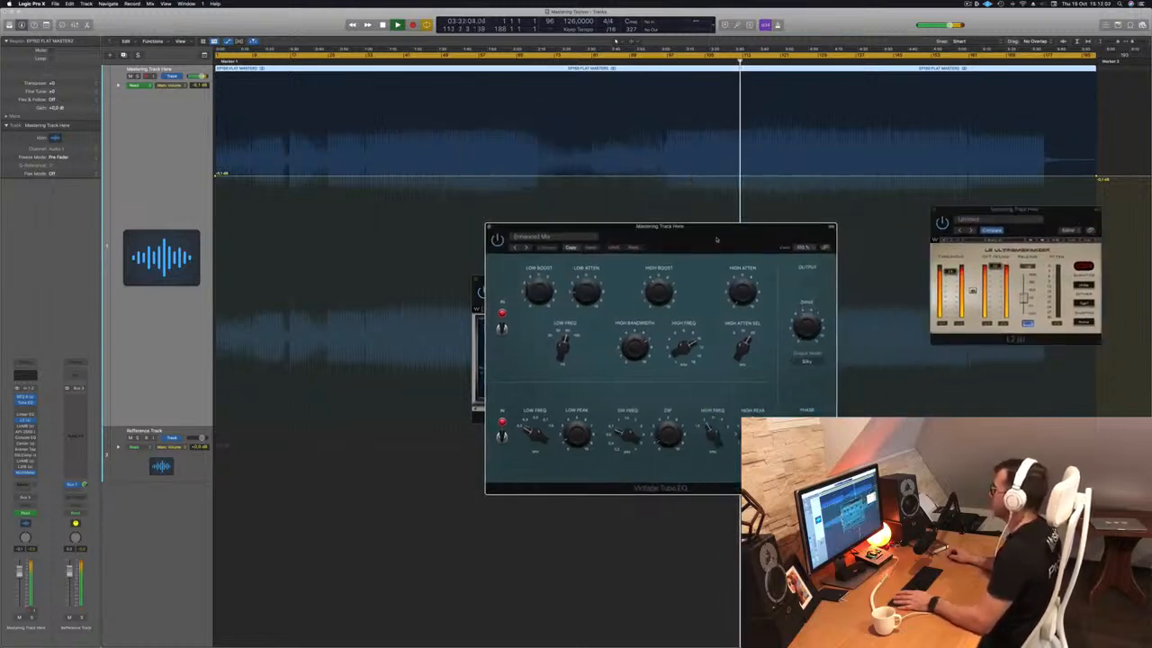
drag(1092, 216, 921, 186)
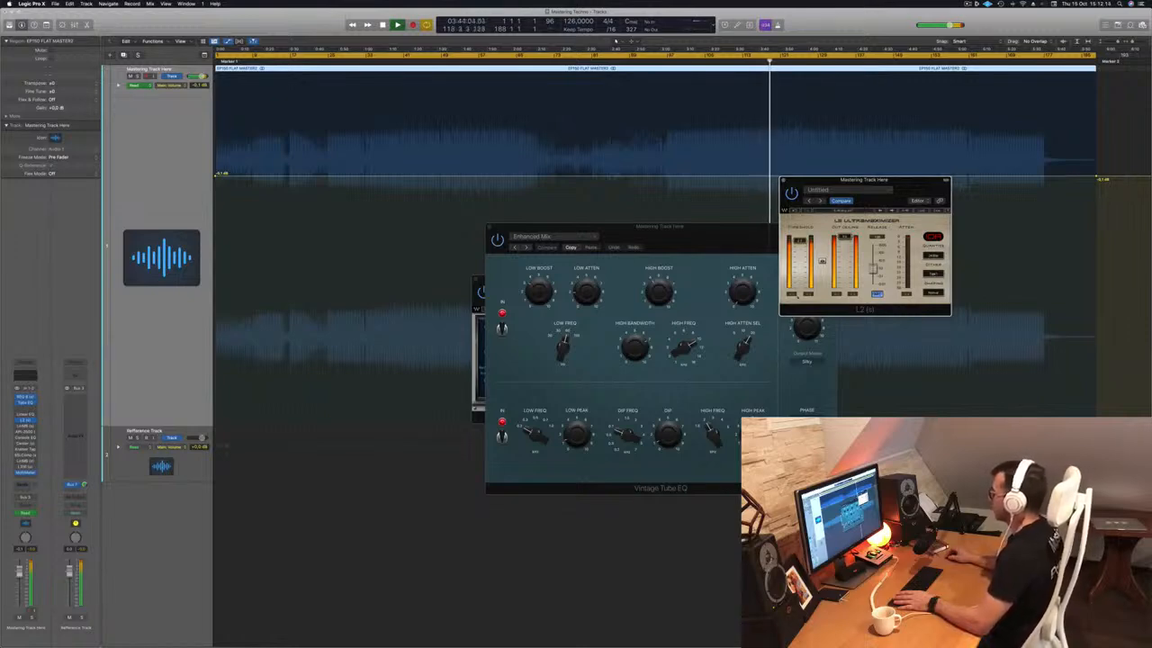
drag(900, 197, 734, 265)
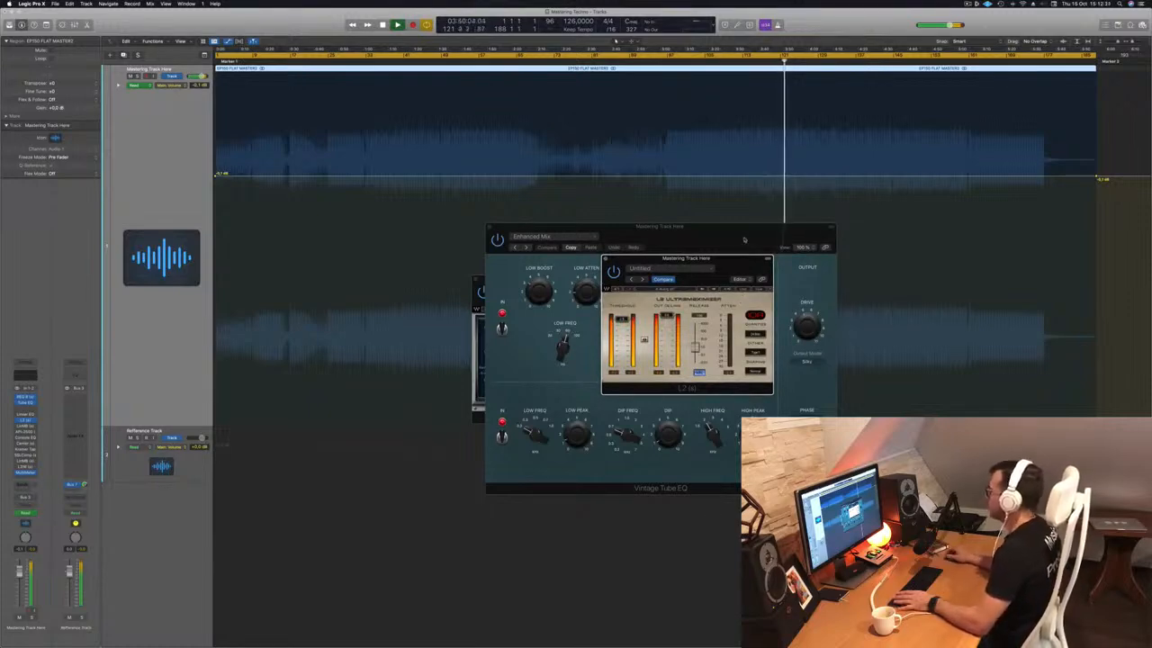
drag(733, 262, 980, 235)
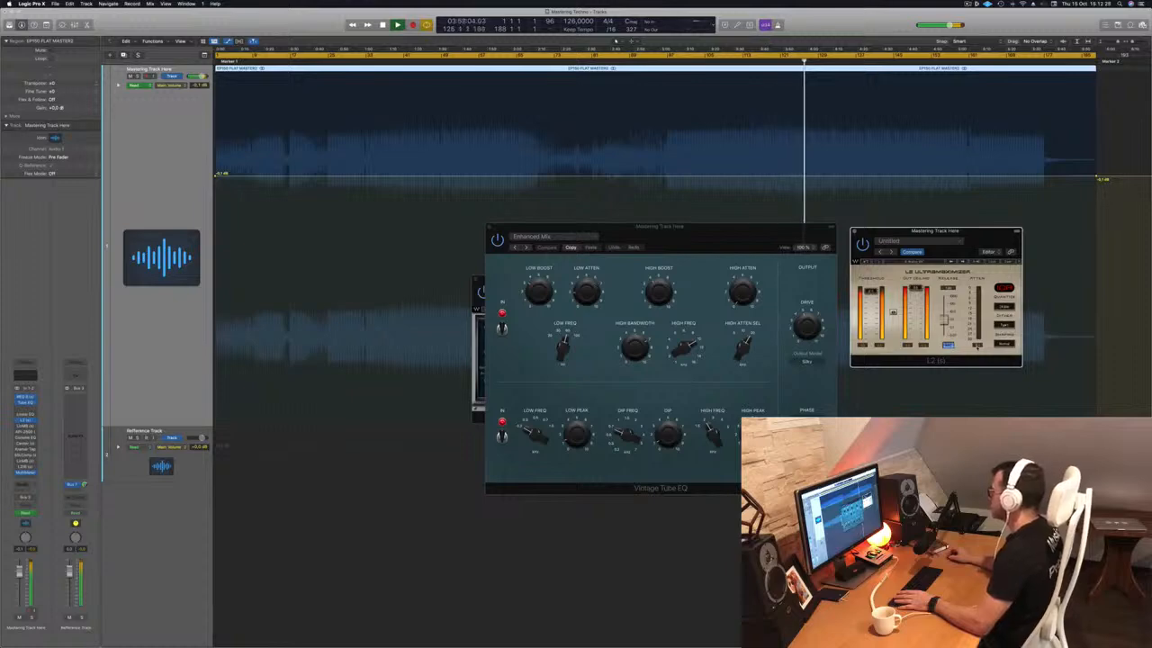
key(Return)
key(space)
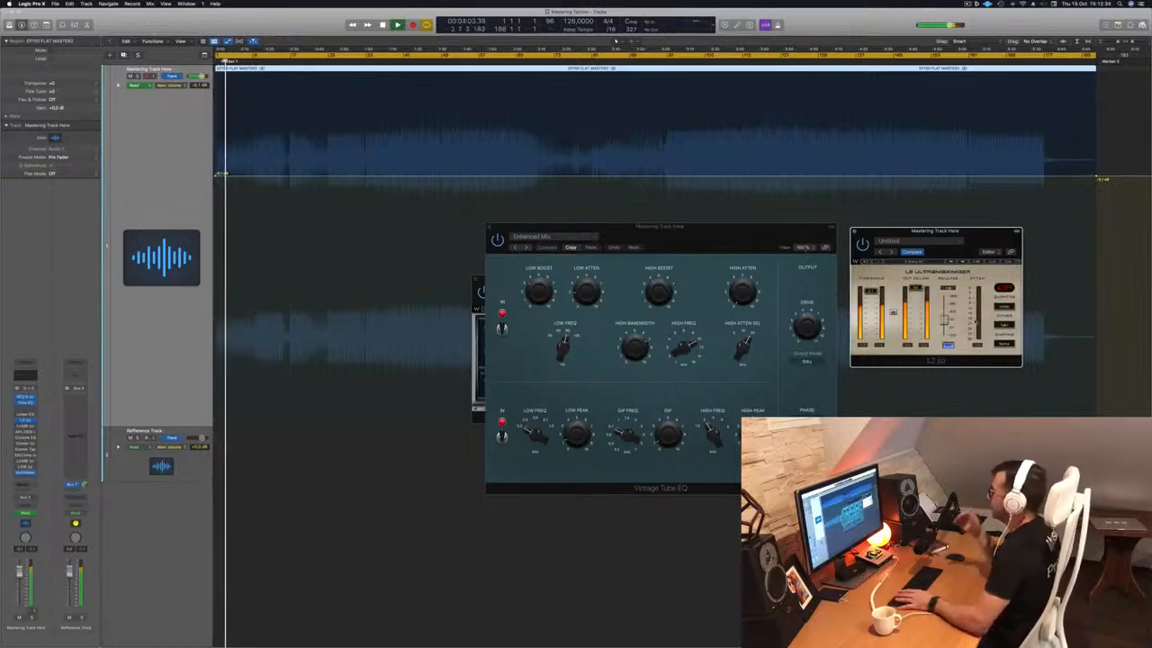
Move the cycle start to bar 41 and play the loop from there.
key(space)
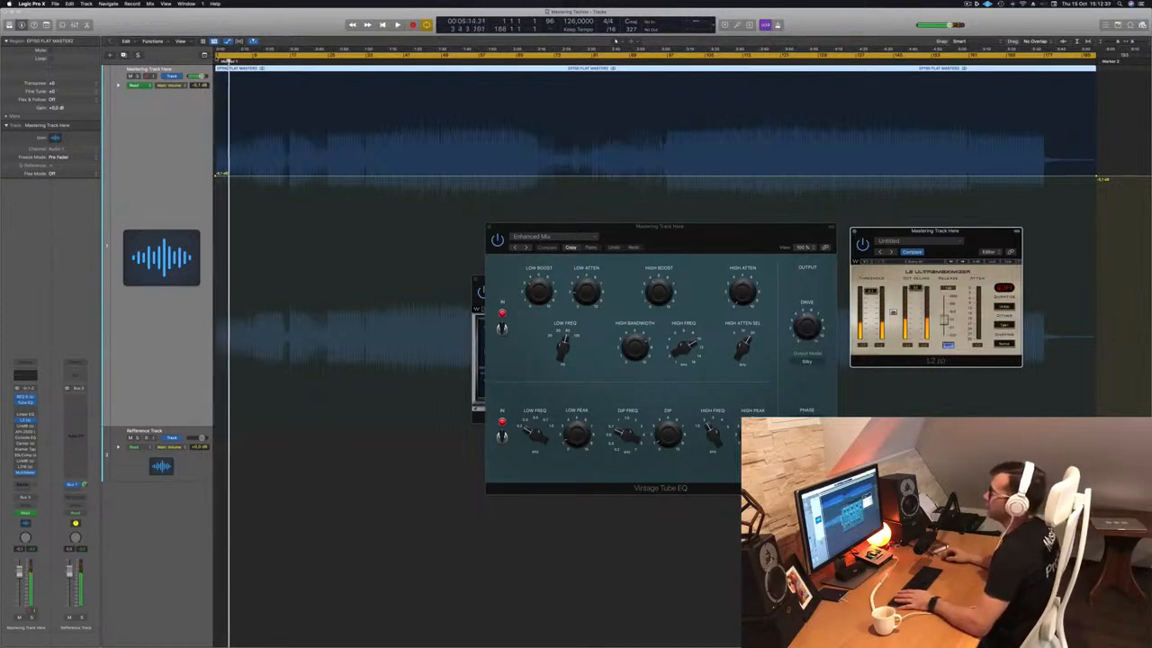
drag(228, 58, 441, 56)
key(space)
mouse_move(693, 230)
mouse_down()
mouse_move(534, 204)
mouse_move(685, 218)
mouse_up()
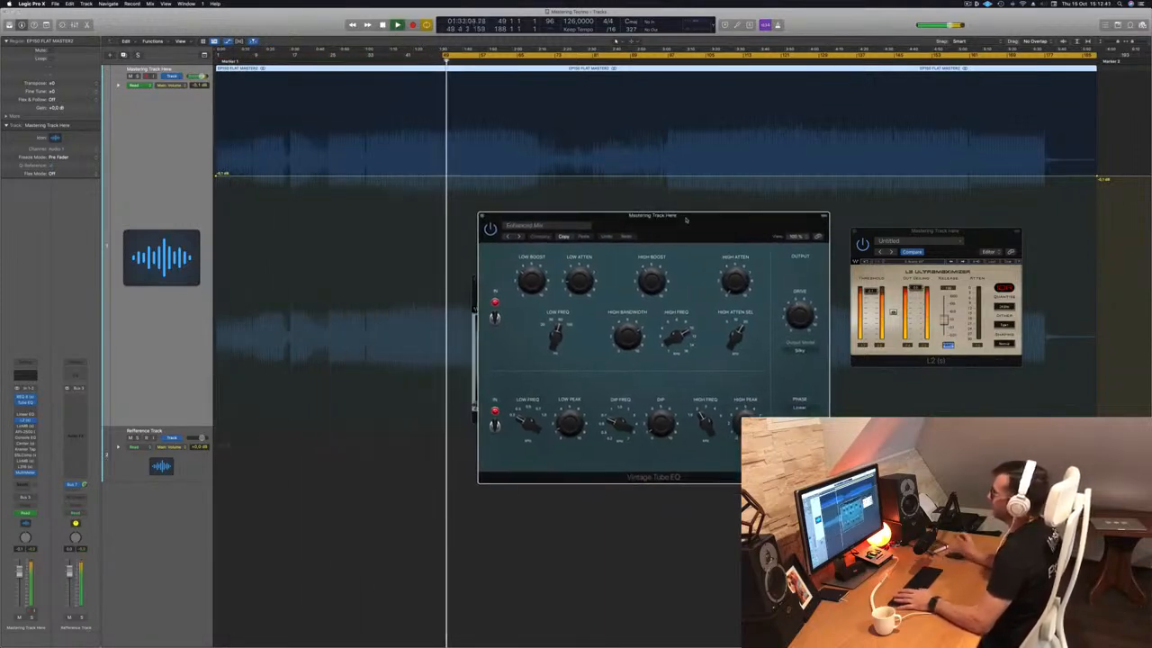
key(space)
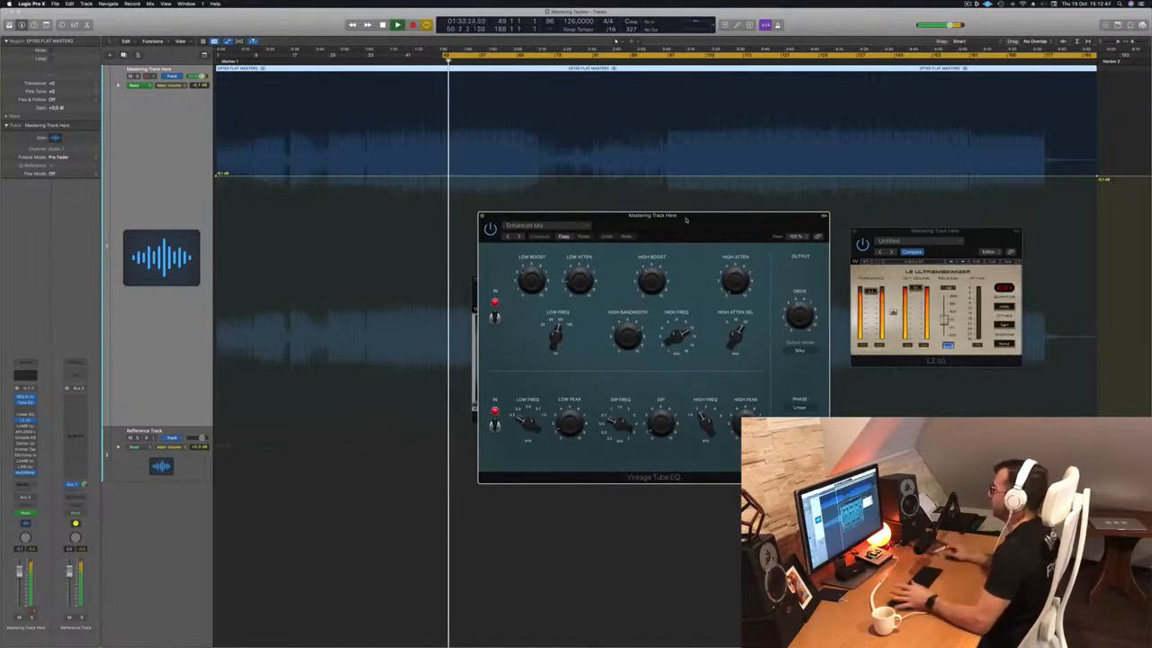
drag(686, 219, 724, 211)
click(415, 61)
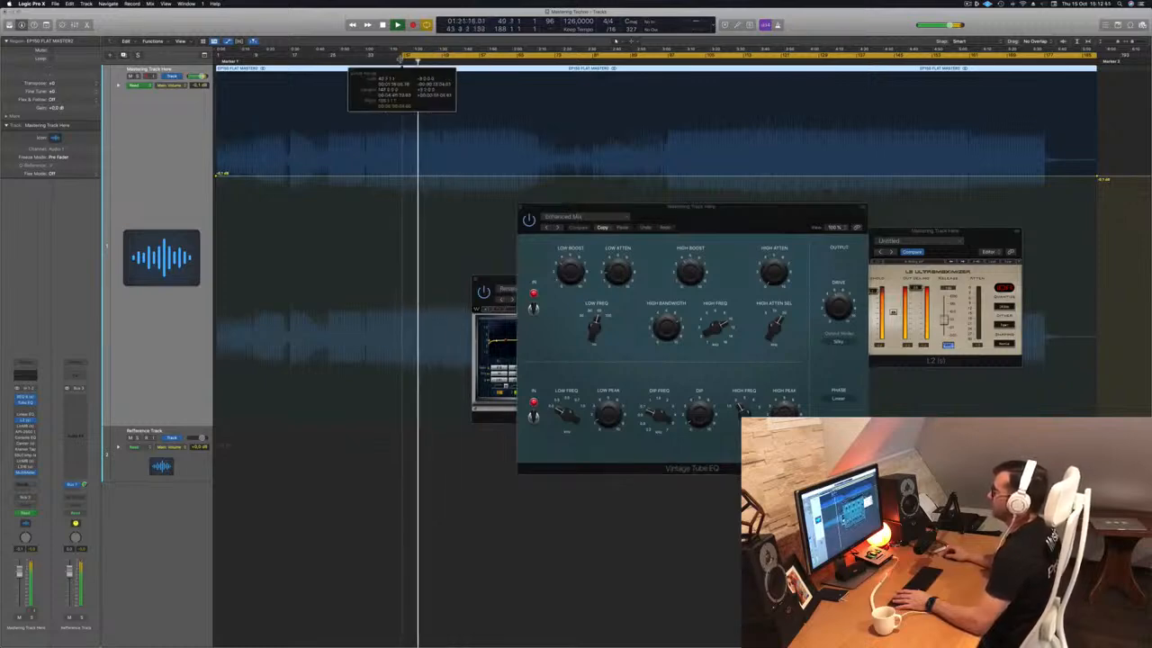
drag(674, 215, 650, 208)
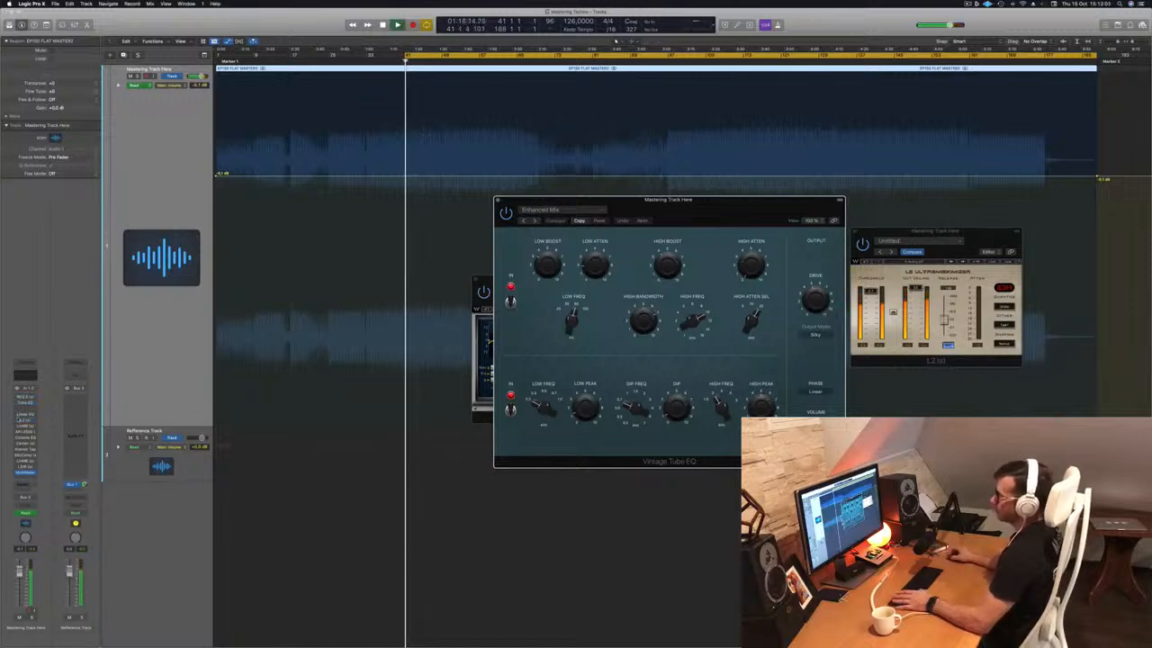
Bring REQ 6 forward and open the MultiMeter analyzer on the mastering track.
click(33, 402)
click(18, 404)
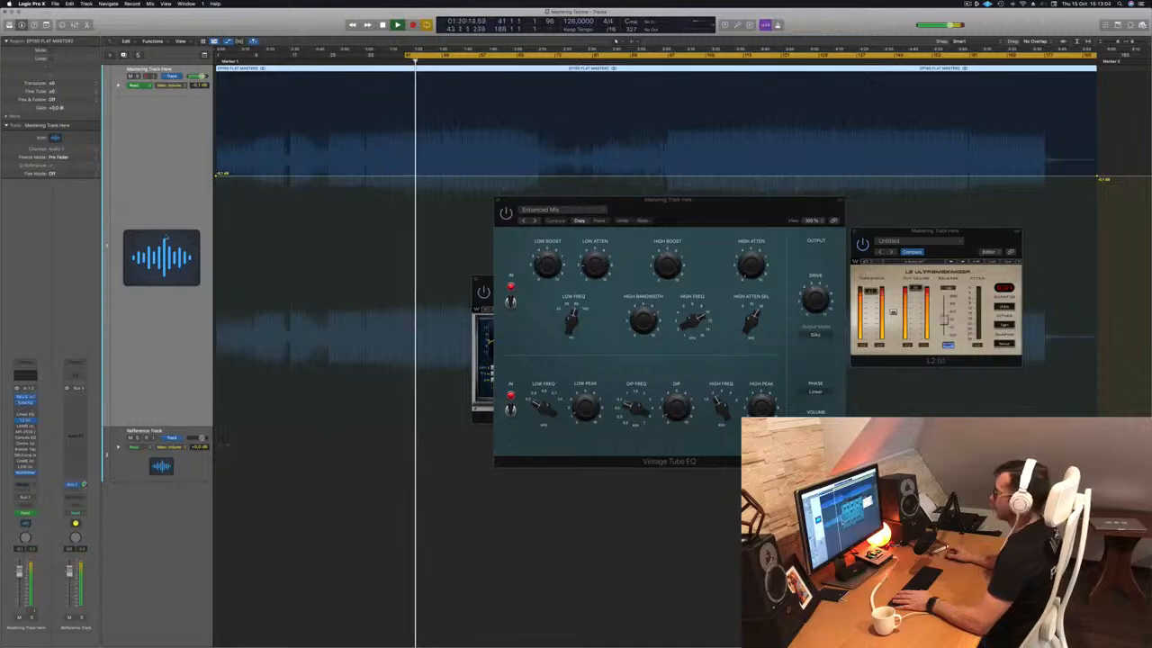
drag(689, 198, 901, 203)
click(622, 326)
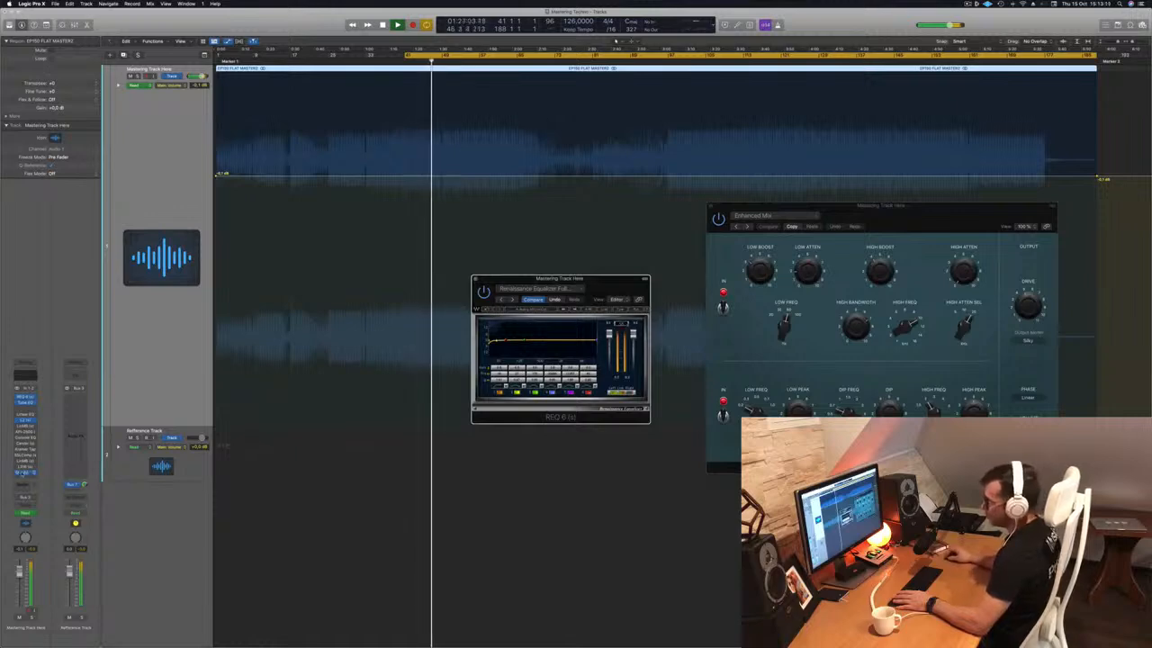
click(26, 473)
drag(587, 120, 982, 292)
drag(880, 205, 173, 288)
click(621, 326)
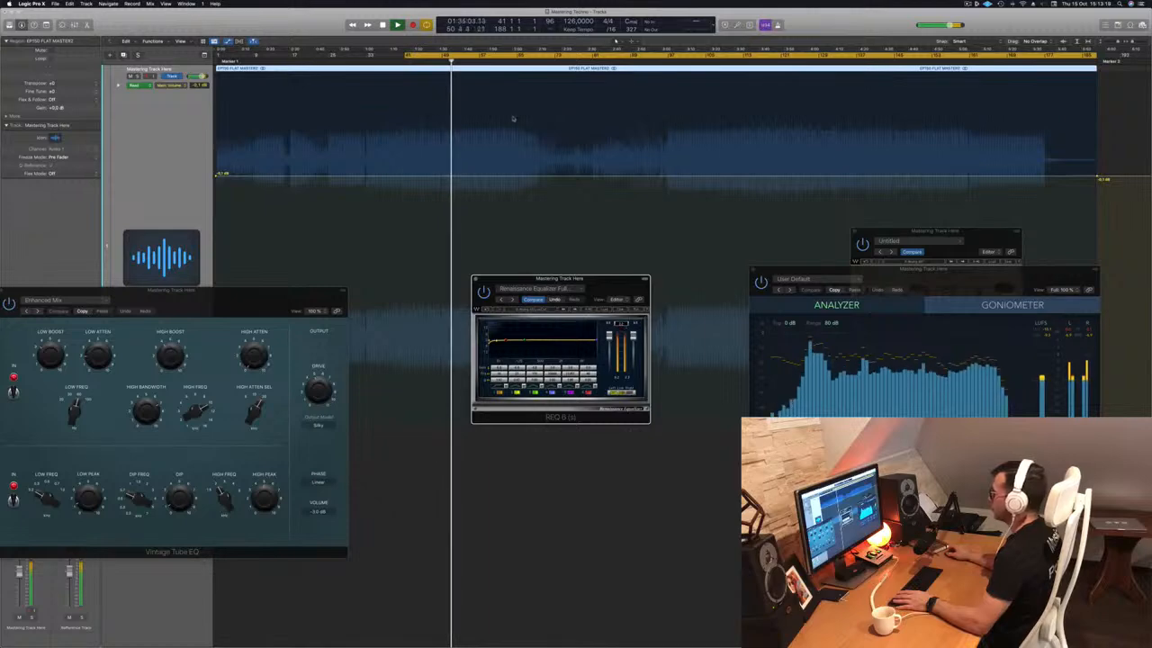
Lay out Vintage Tube EQ, MultiMeter top right, L2 and REQ 6 lower right, then replay the loop.
key(space)
key(space)
drag(264, 298, 606, 346)
drag(993, 290, 1033, 93)
click(969, 361)
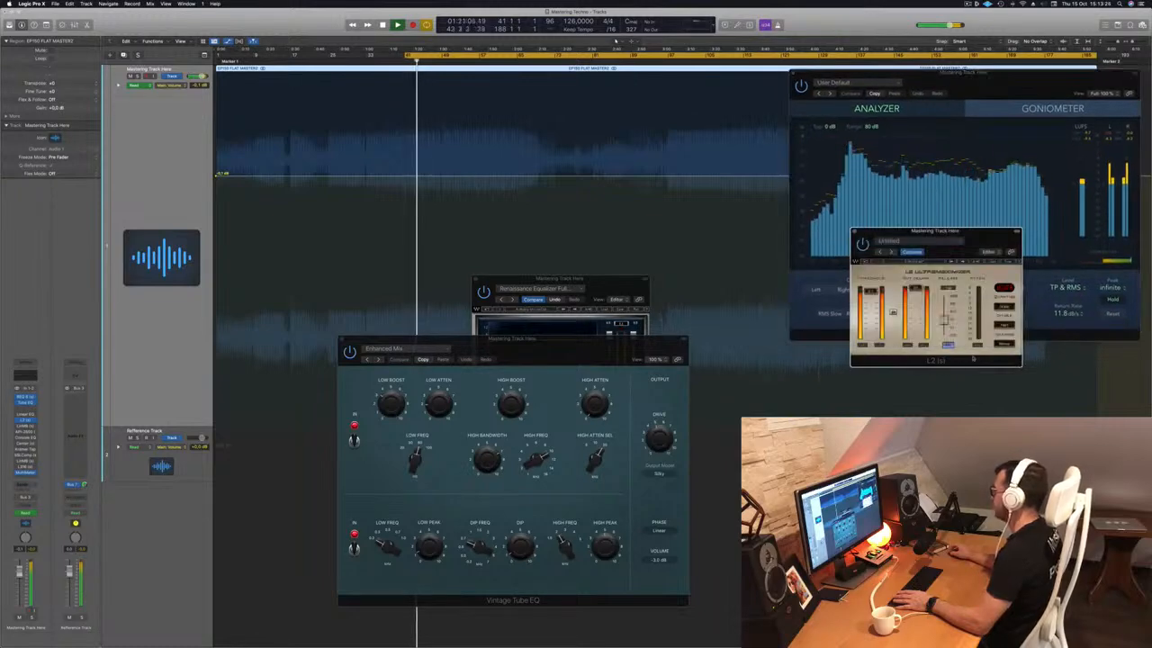
drag(955, 235, 1077, 335)
drag(542, 340, 970, 348)
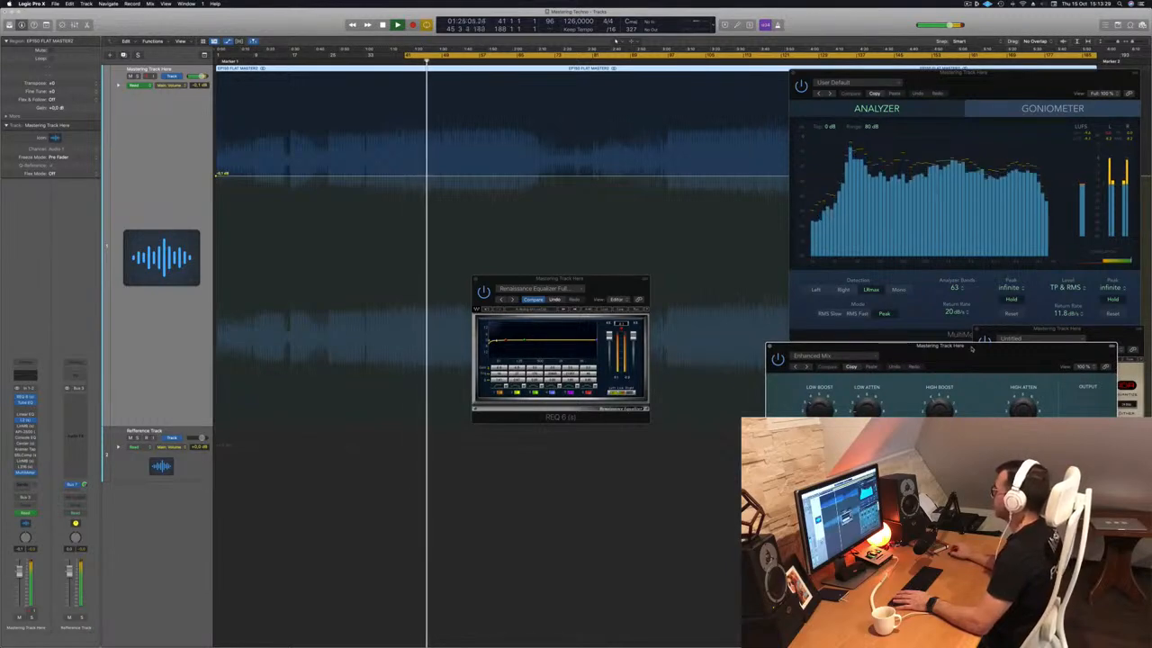
click(619, 323)
drag(607, 280, 709, 368)
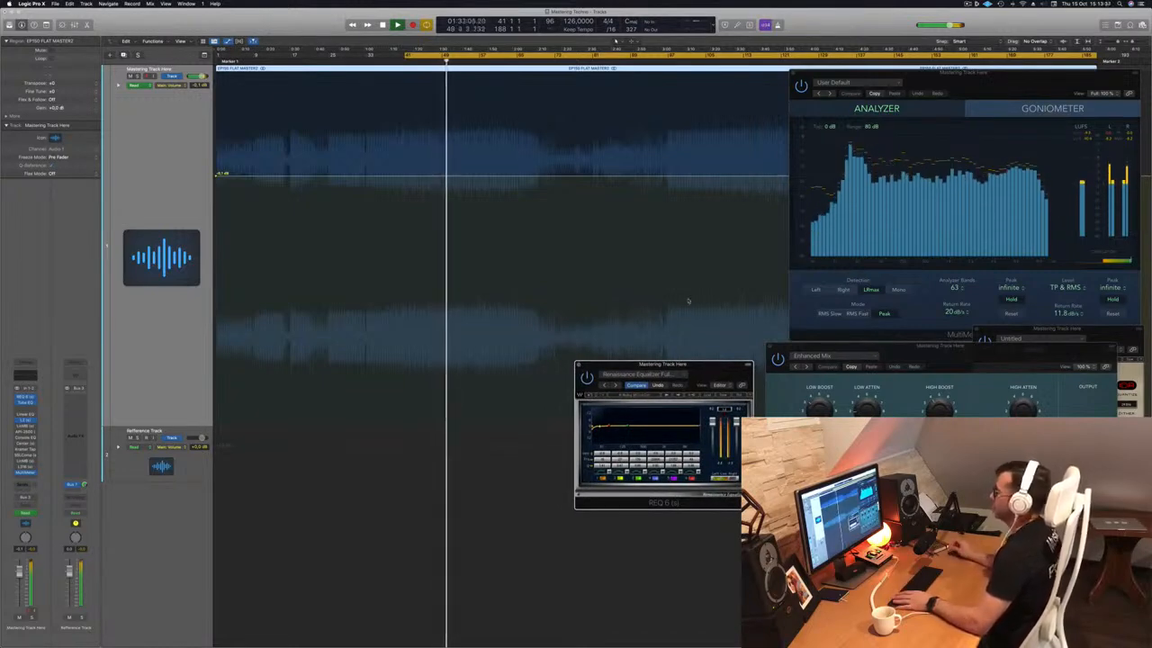
drag(1000, 72, 976, 72)
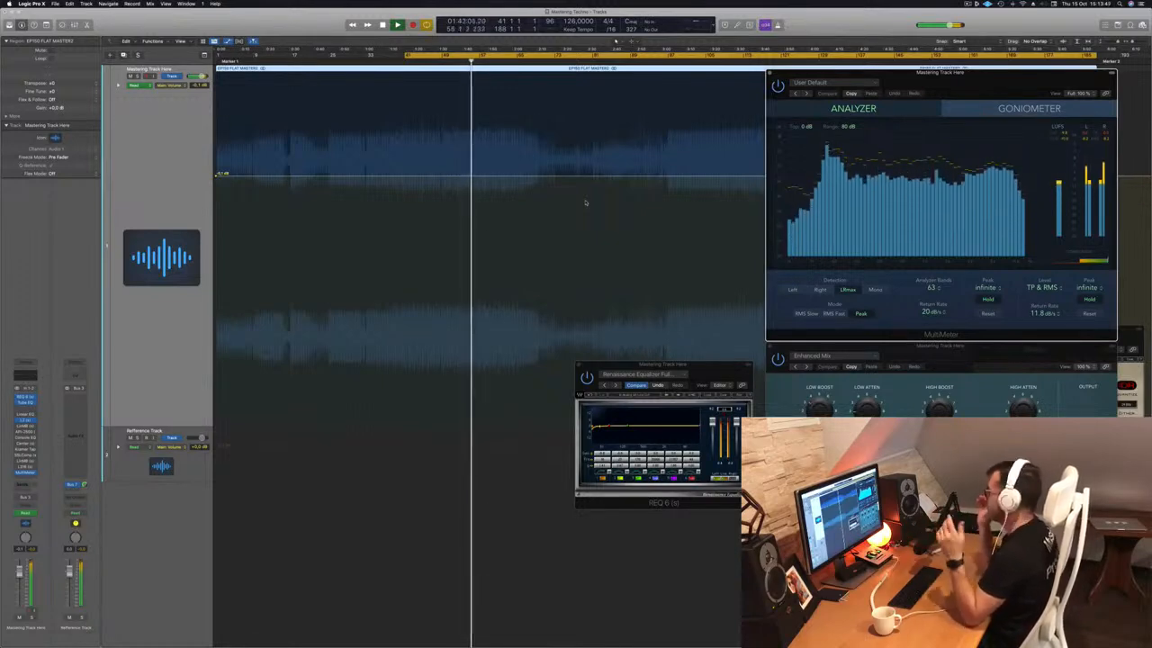
key(space)
key(space)
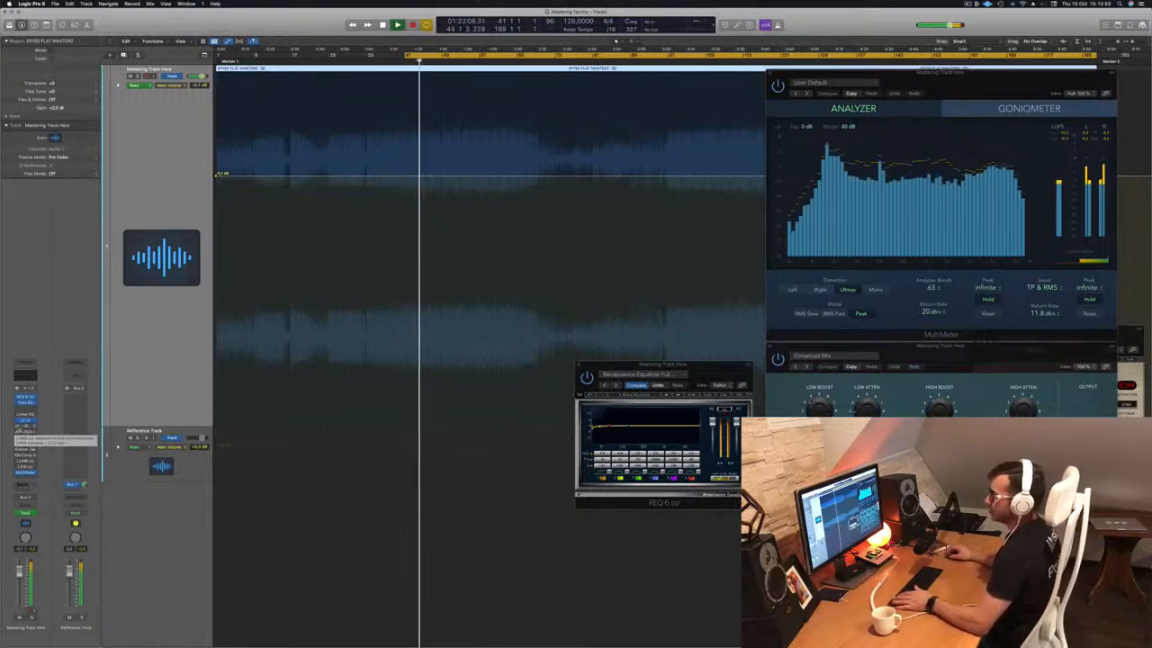
Open the LinMB multiband with its Adaptive Multi Electro preset, position it, and replay the loop.
click(24, 428)
drag(481, 102, 566, 146)
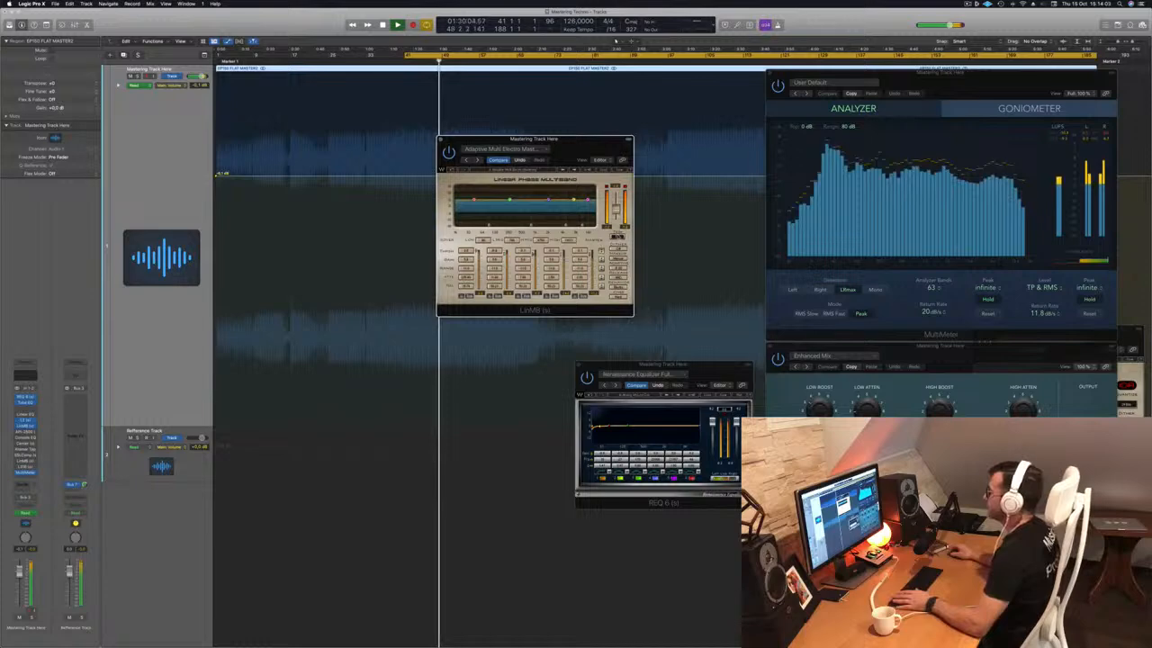
drag(590, 144, 618, 142)
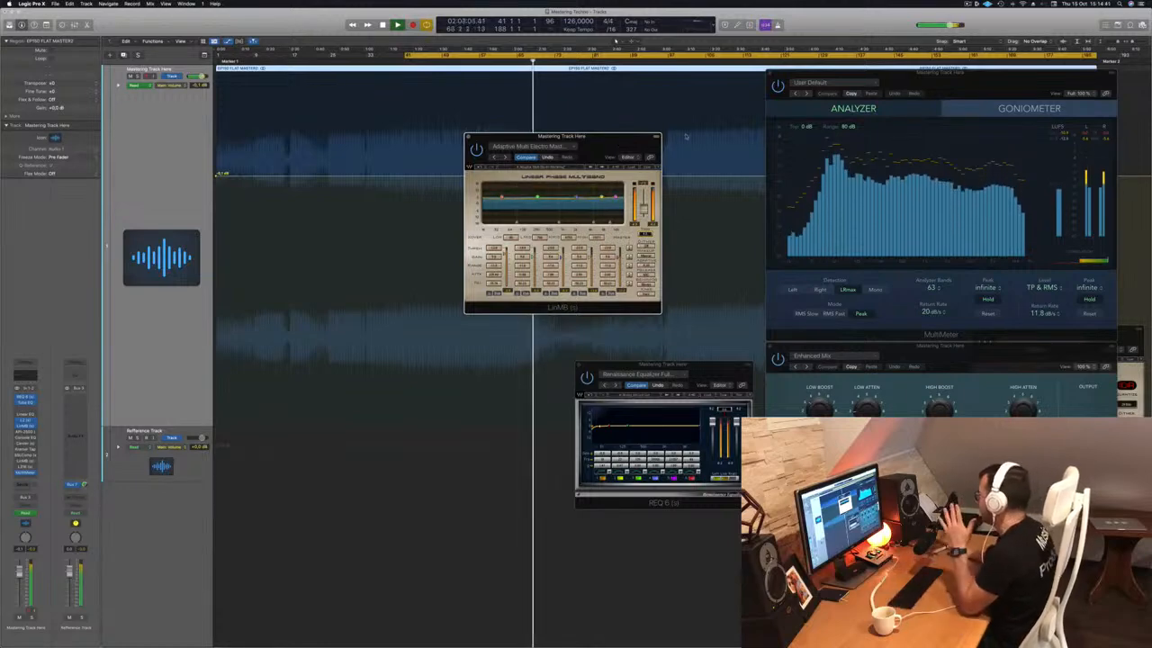
drag(612, 141, 563, 142)
key(space)
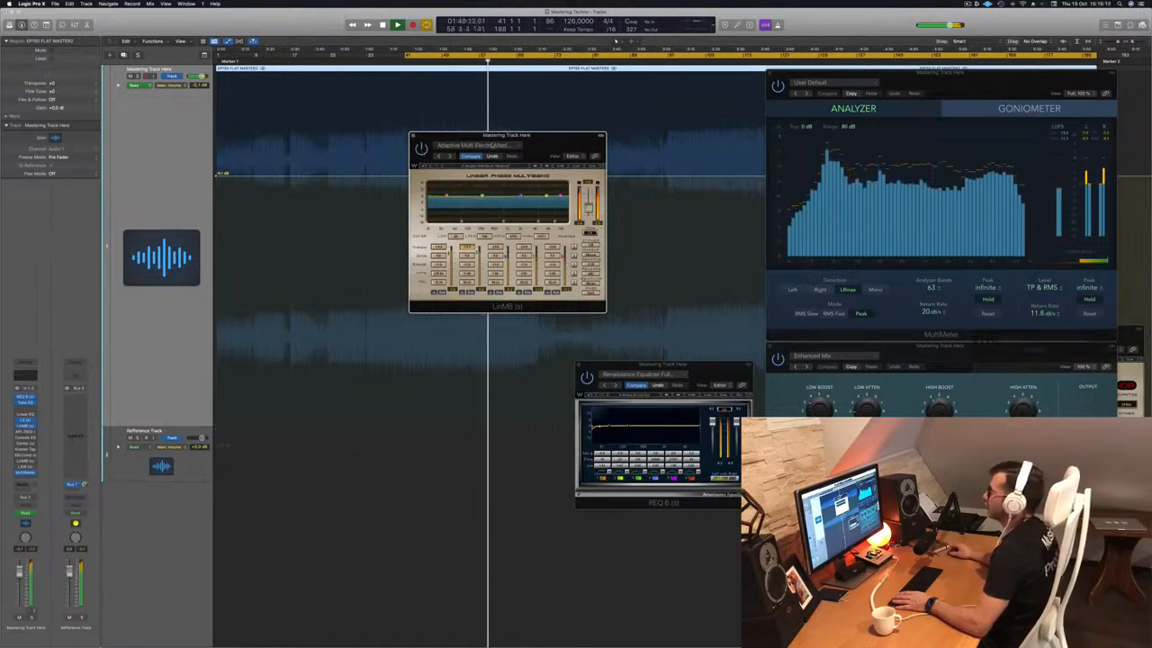
drag(543, 140, 558, 133)
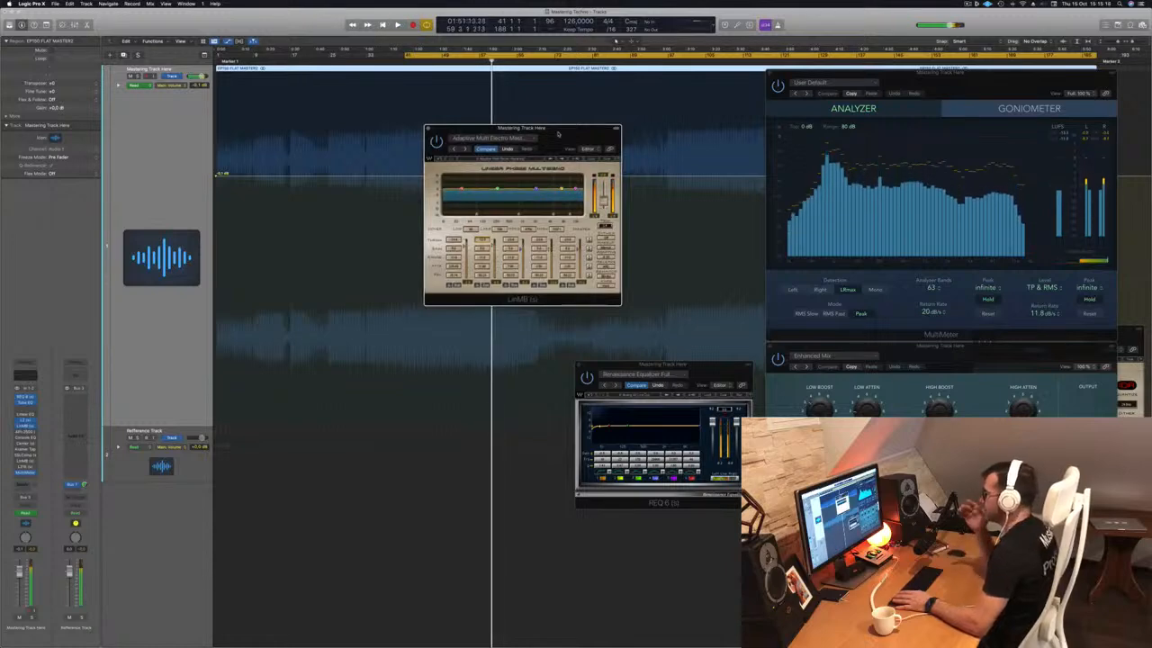
key(space)
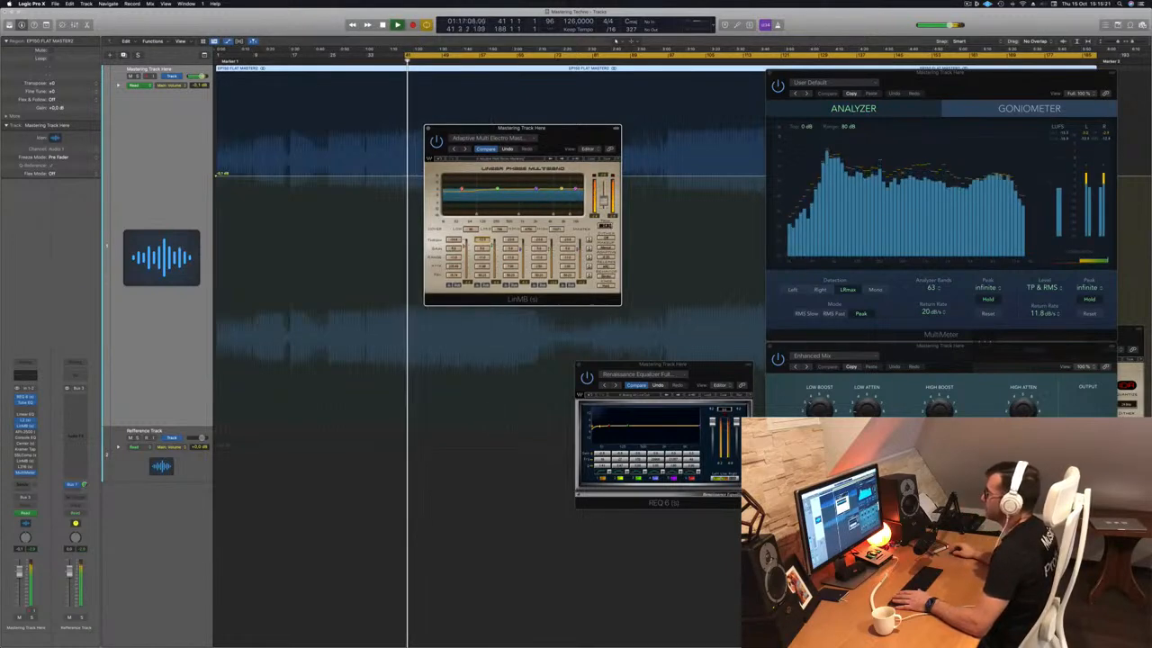
drag(583, 131, 650, 129)
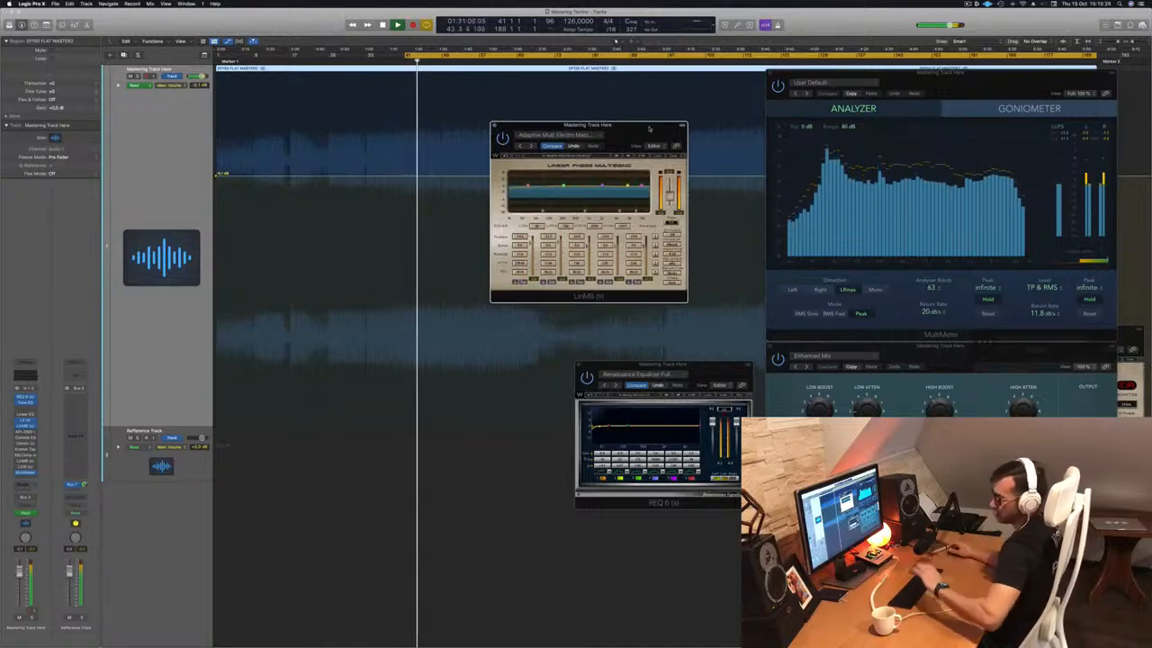
drag(637, 126, 635, 126)
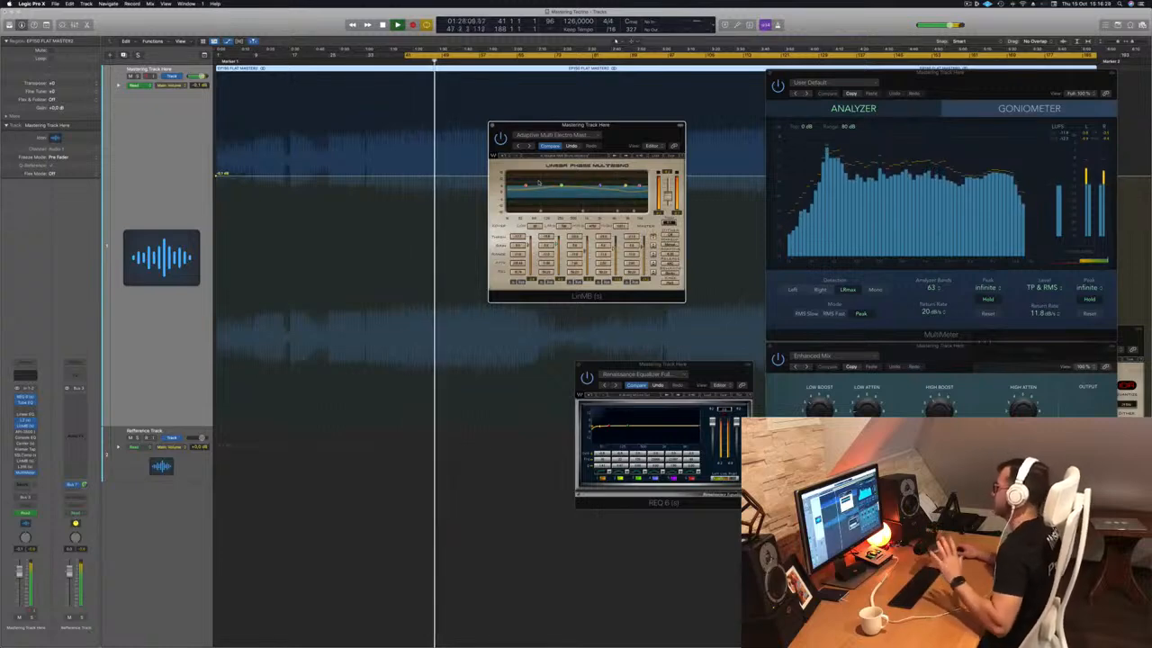
Move the LinMB over the MultiMeter and open the API-2500 with its modern master preset.
drag(618, 127, 650, 123)
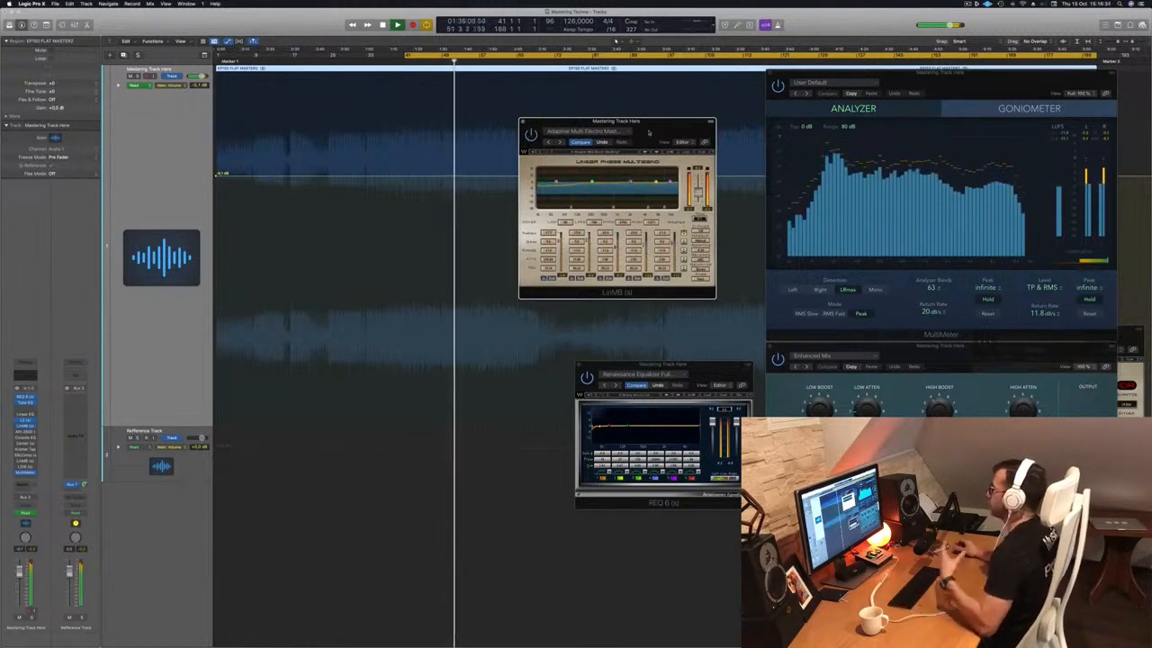
drag(648, 133, 660, 178)
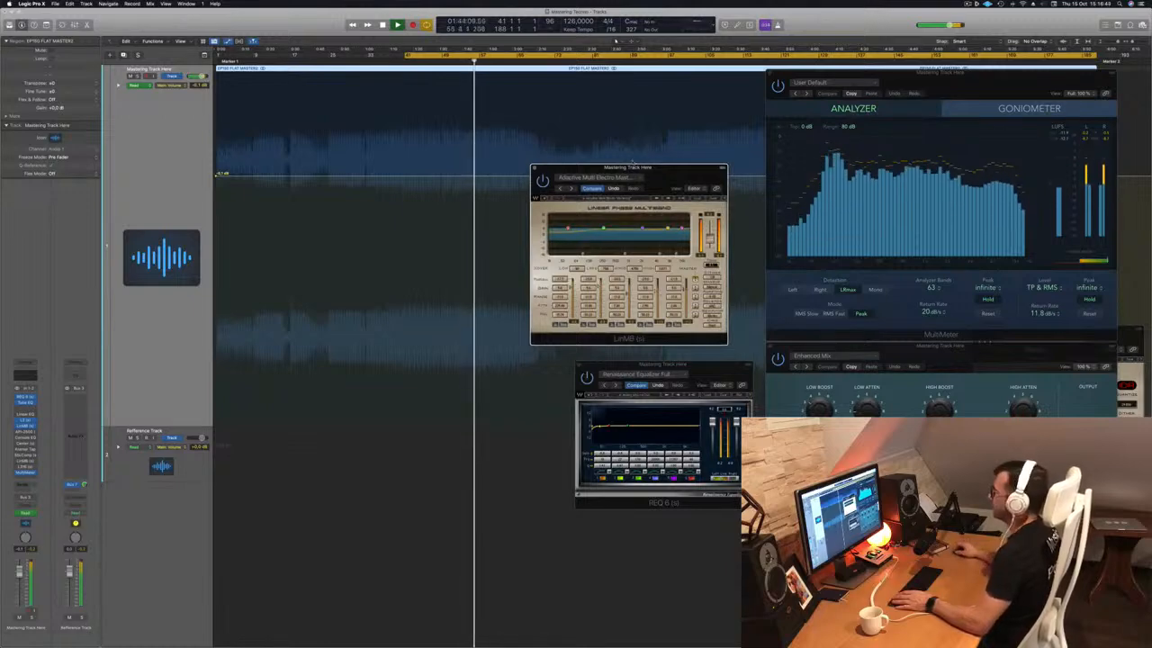
click(27, 428)
drag(485, 102, 569, 147)
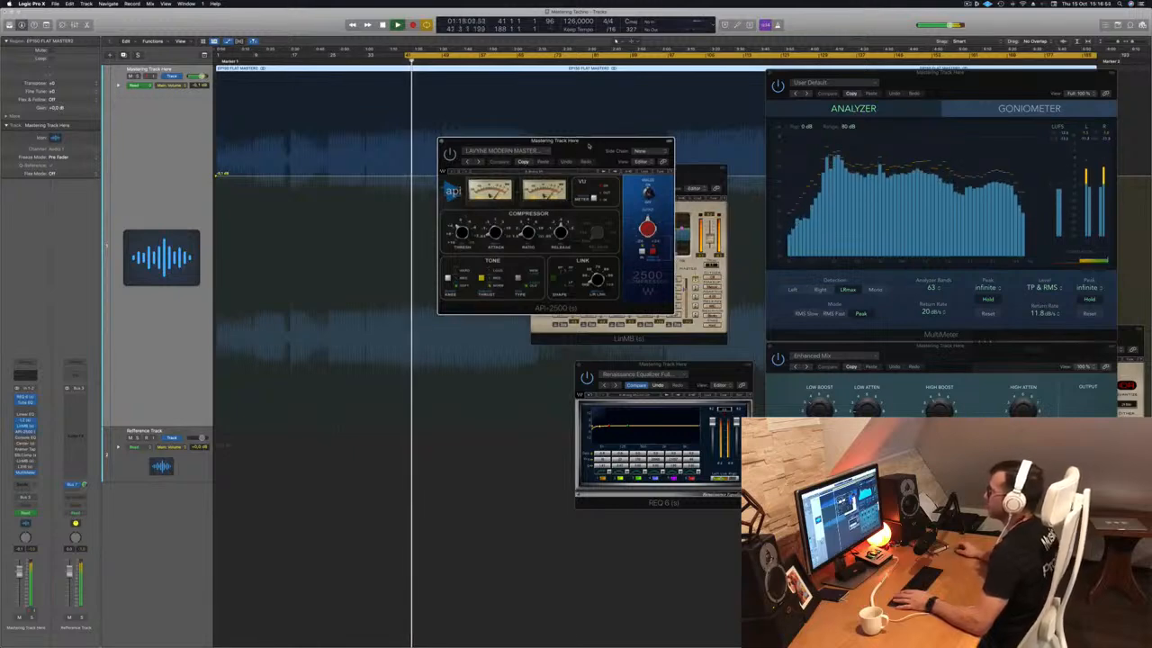
Replay the cycle, placing the API-2500 near top centre and the LinMB to the left.
key(space)
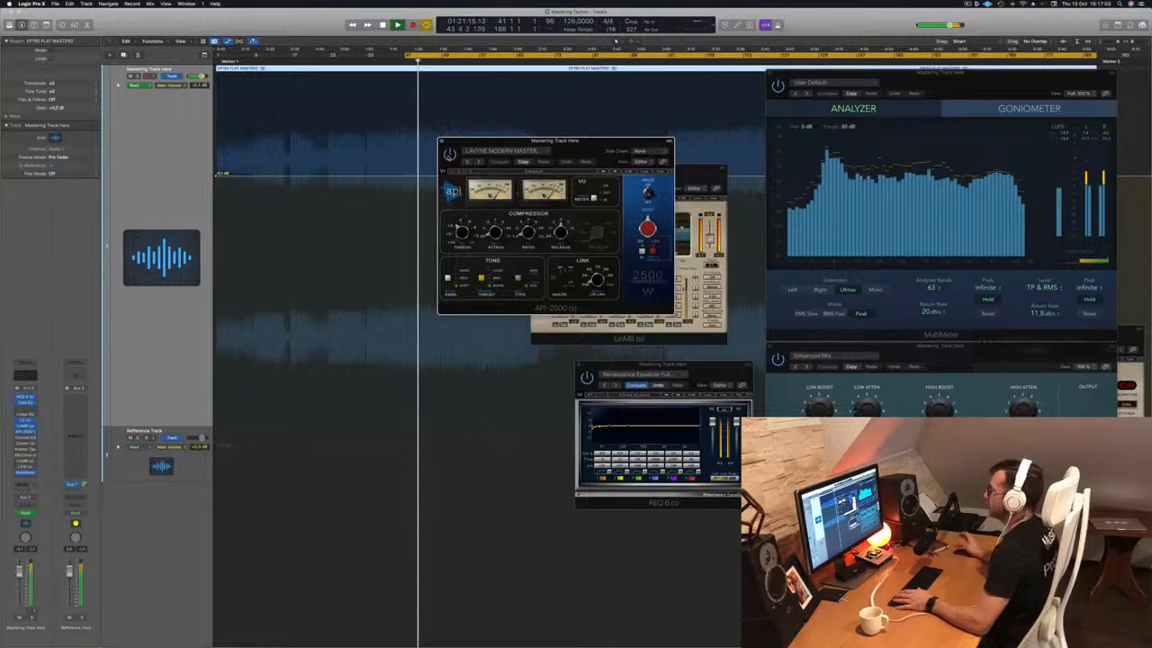
key(space)
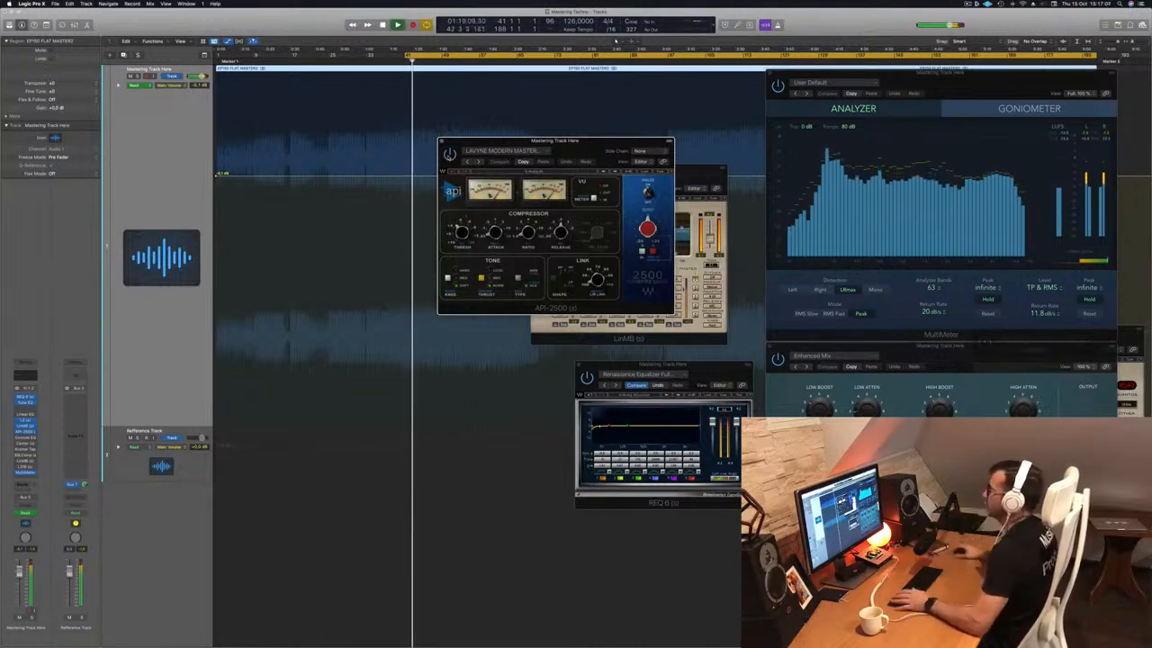
drag(595, 147, 915, 215)
drag(648, 168, 569, 181)
drag(816, 211, 584, 176)
drag(483, 175, 425, 362)
drag(678, 182, 648, 124)
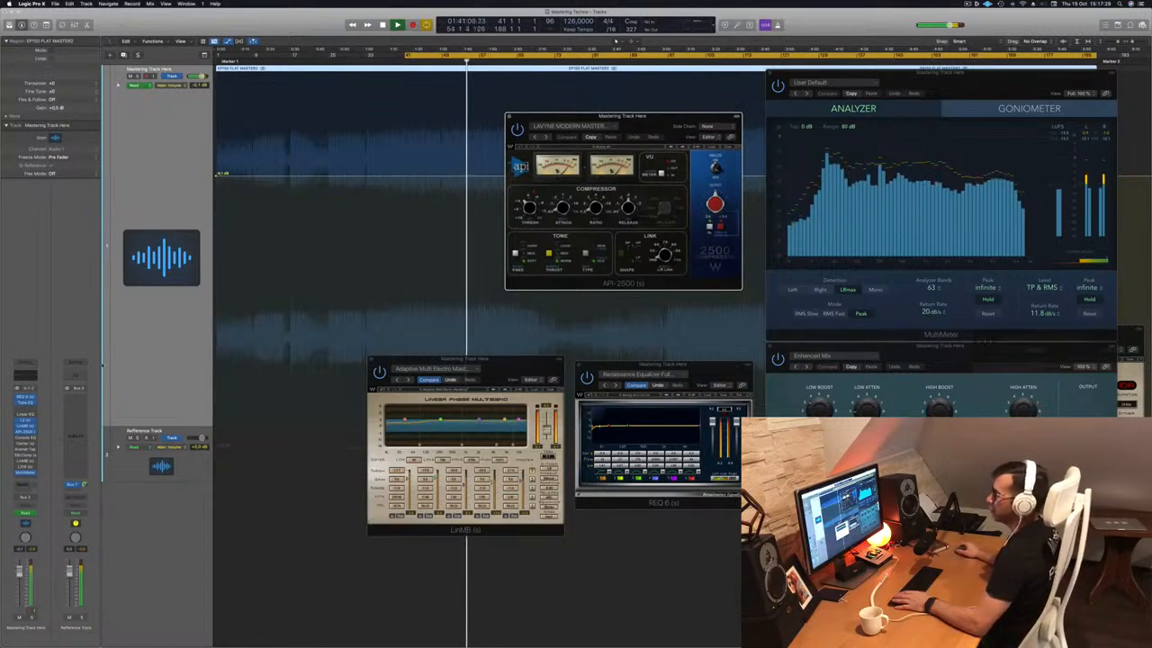
Audition the Vintage Console EQ from bar 41, close it, and open the Center plugin.
click(25, 438)
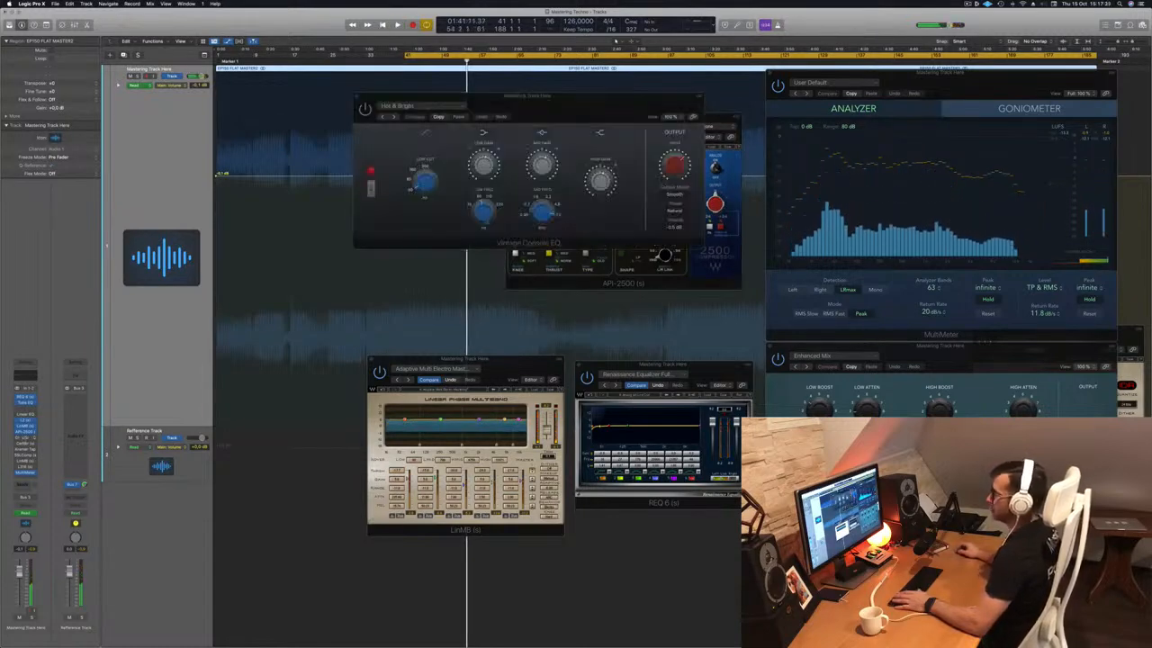
drag(538, 120, 518, 145)
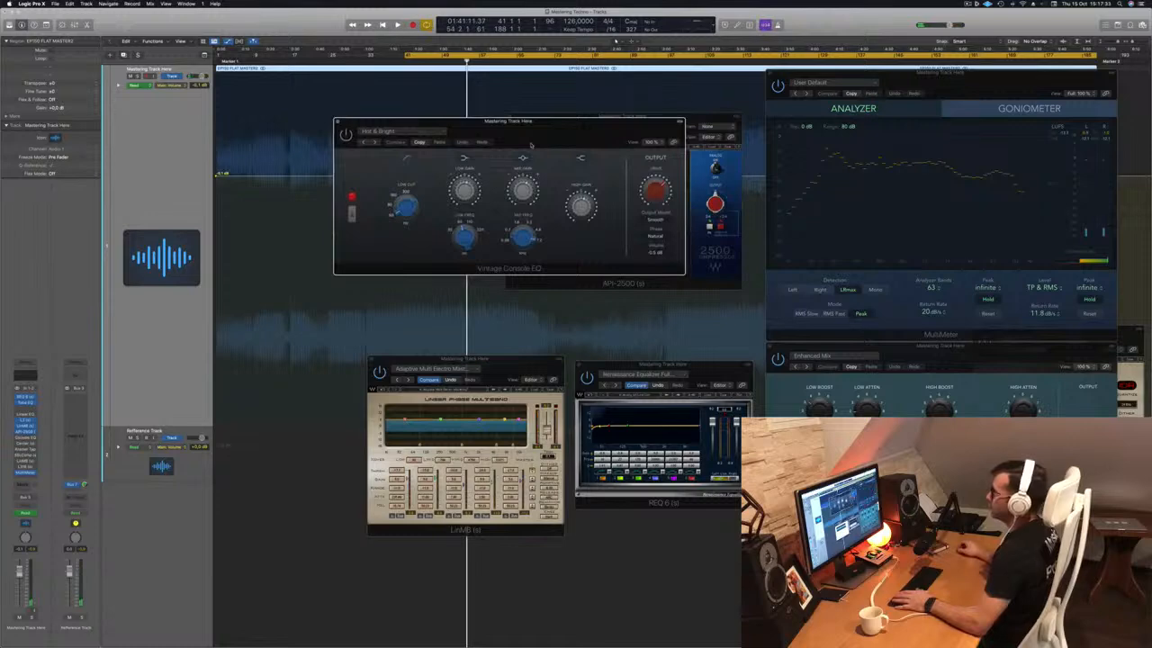
key(space)
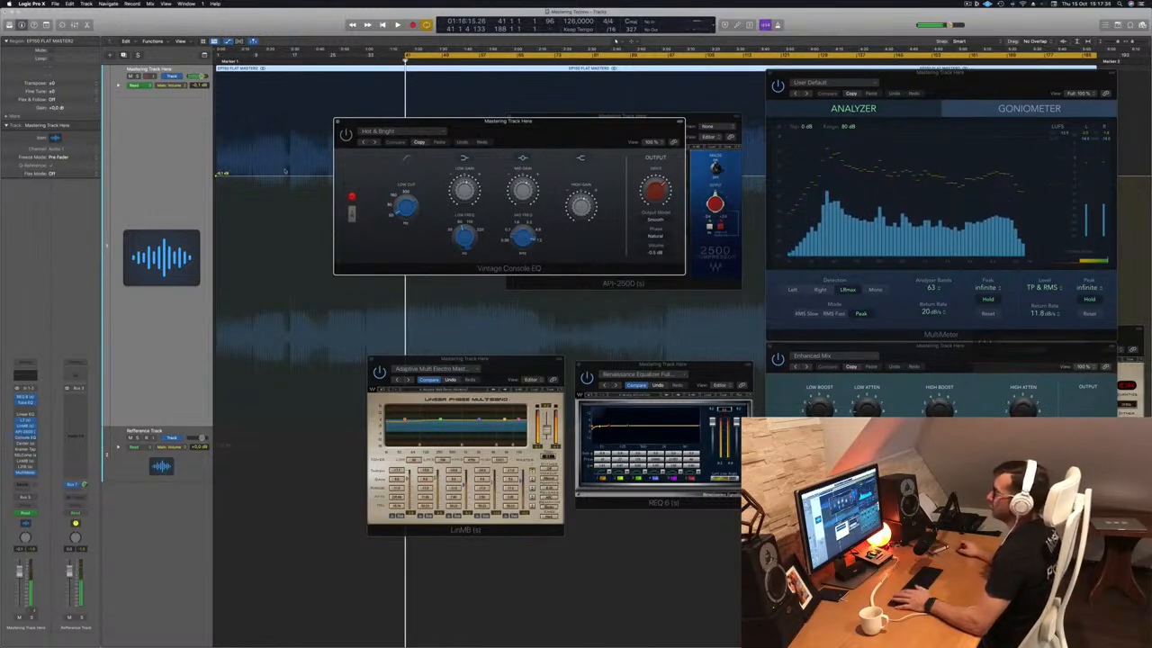
drag(570, 138, 590, 190)
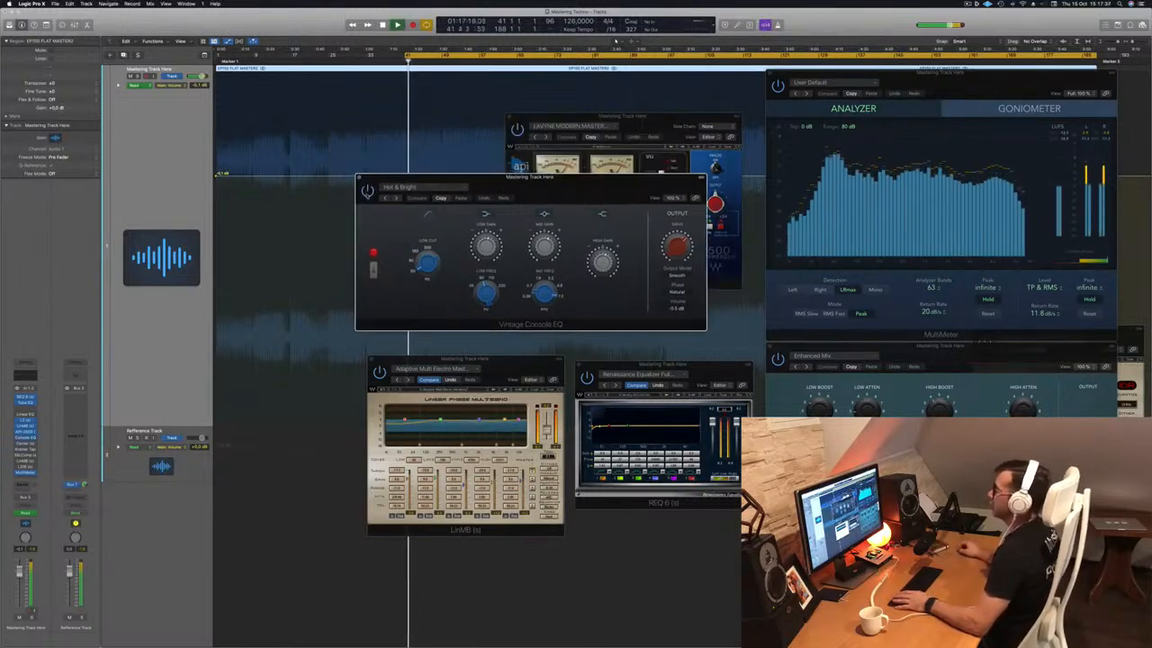
drag(583, 188, 580, 195)
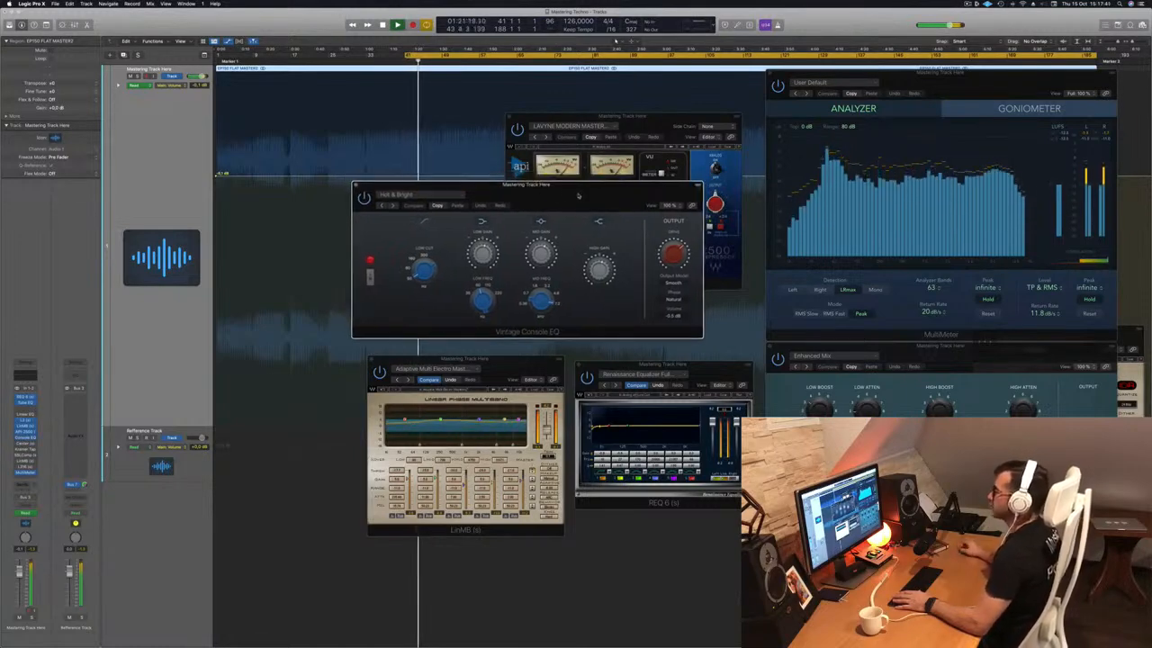
click(357, 186)
key(space)
key(space)
click(26, 444)
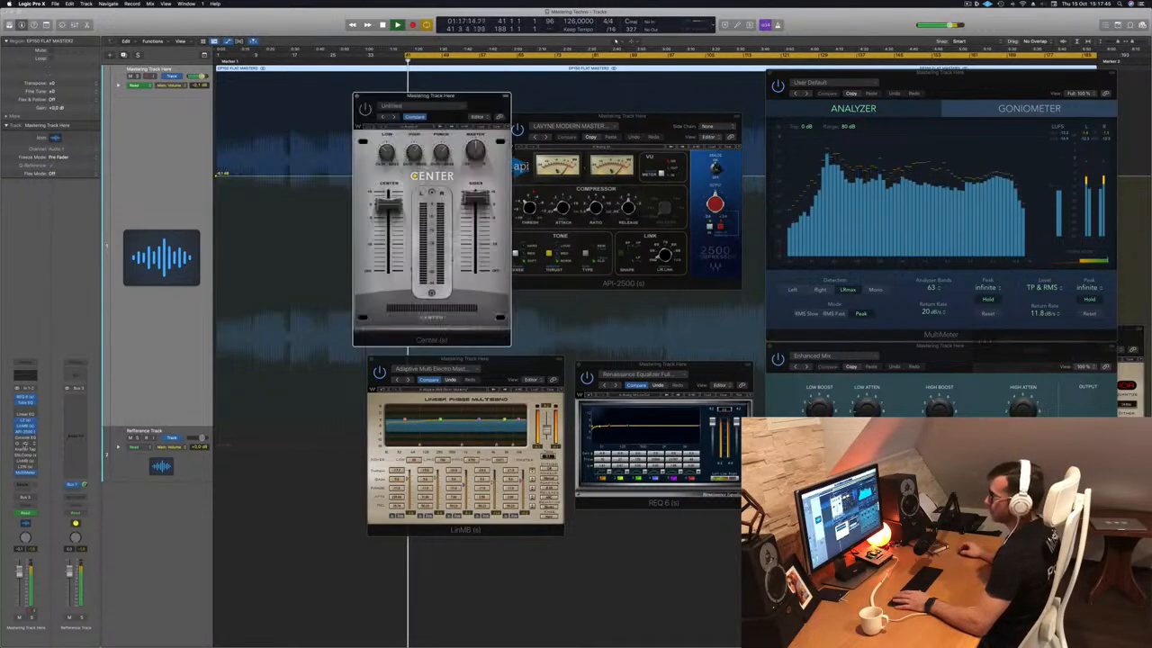
Reposition the Center plugin window while the mix plays, then close it.
drag(475, 102, 593, 125)
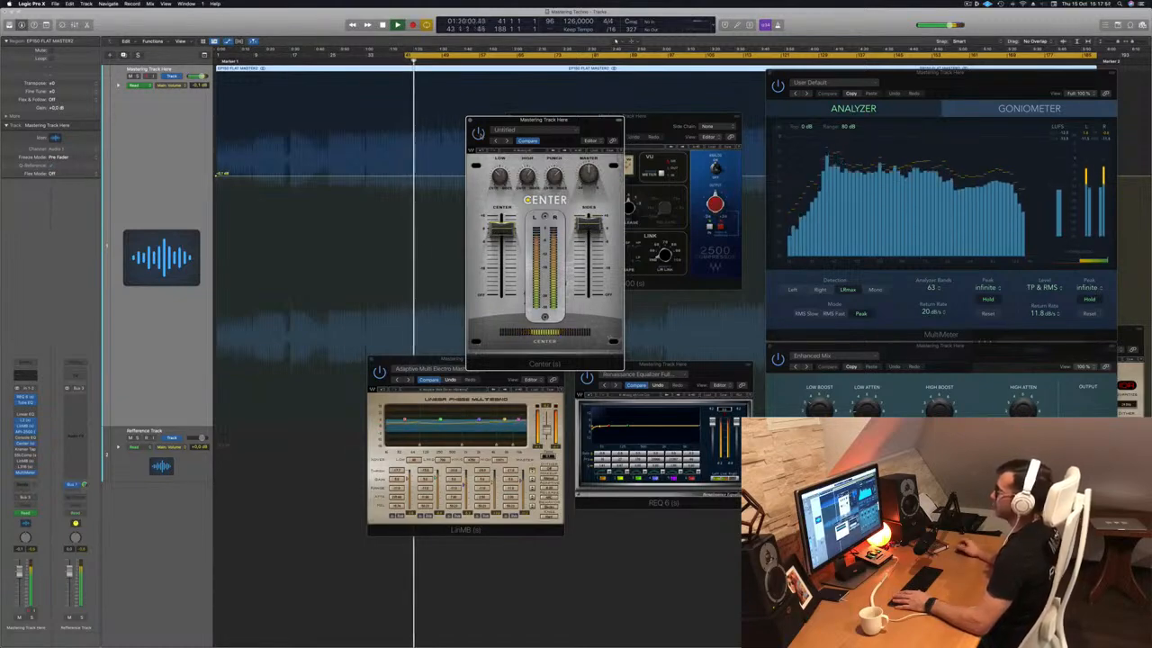
drag(588, 124, 587, 127)
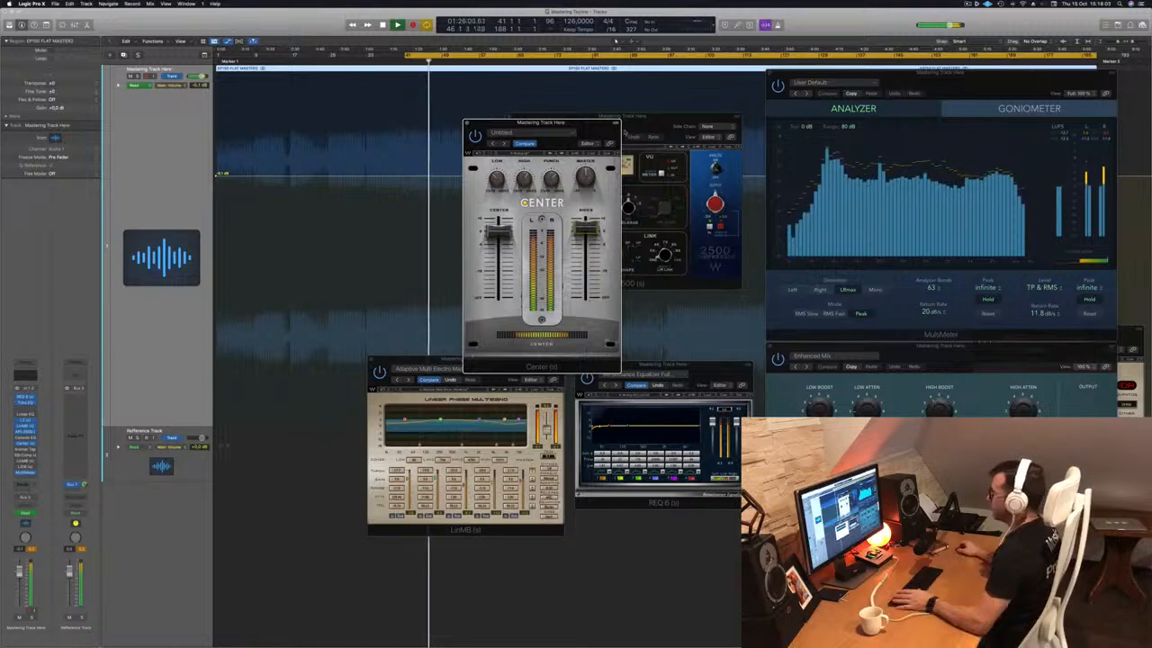
drag(594, 127, 691, 91)
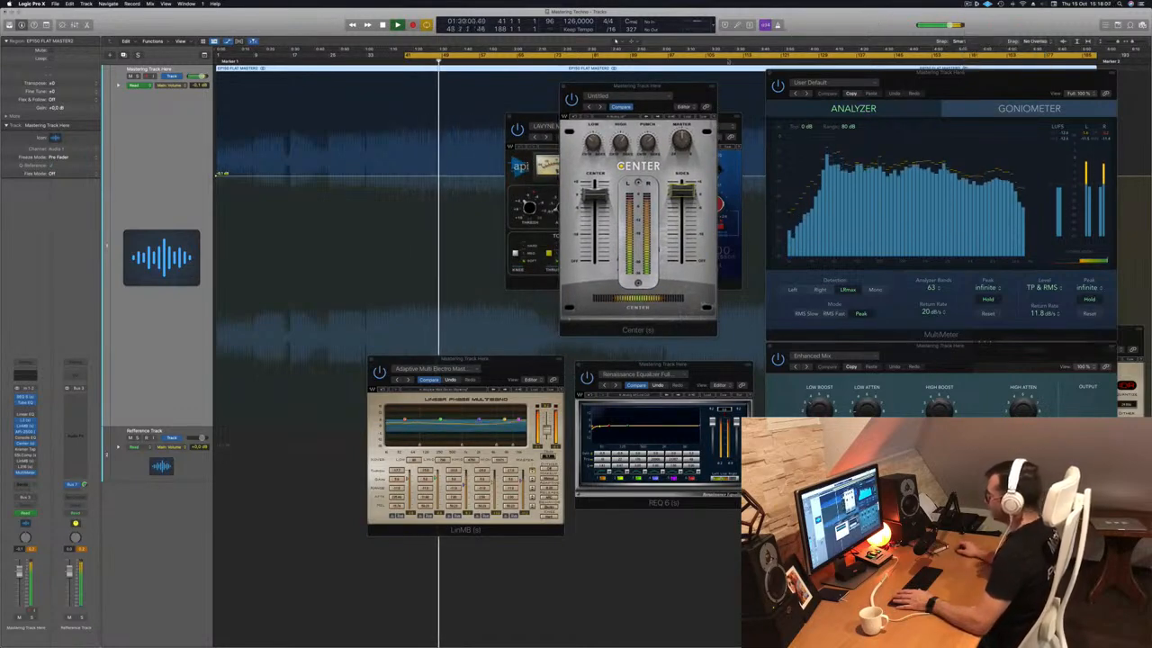
drag(656, 102, 585, 122)
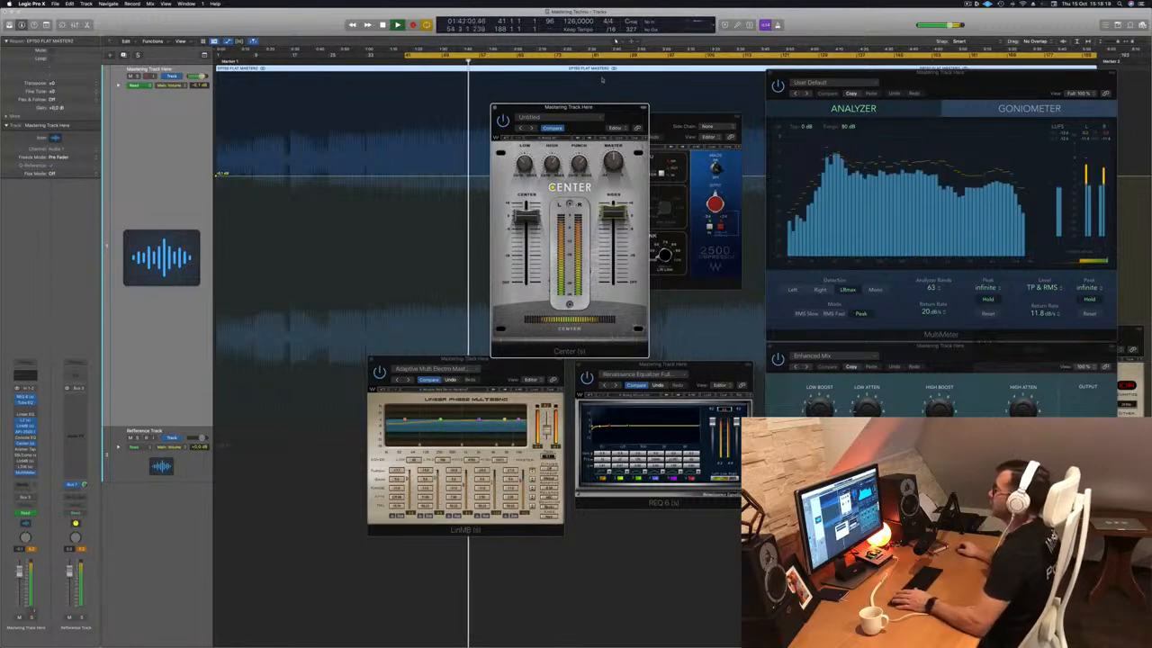
click(494, 107)
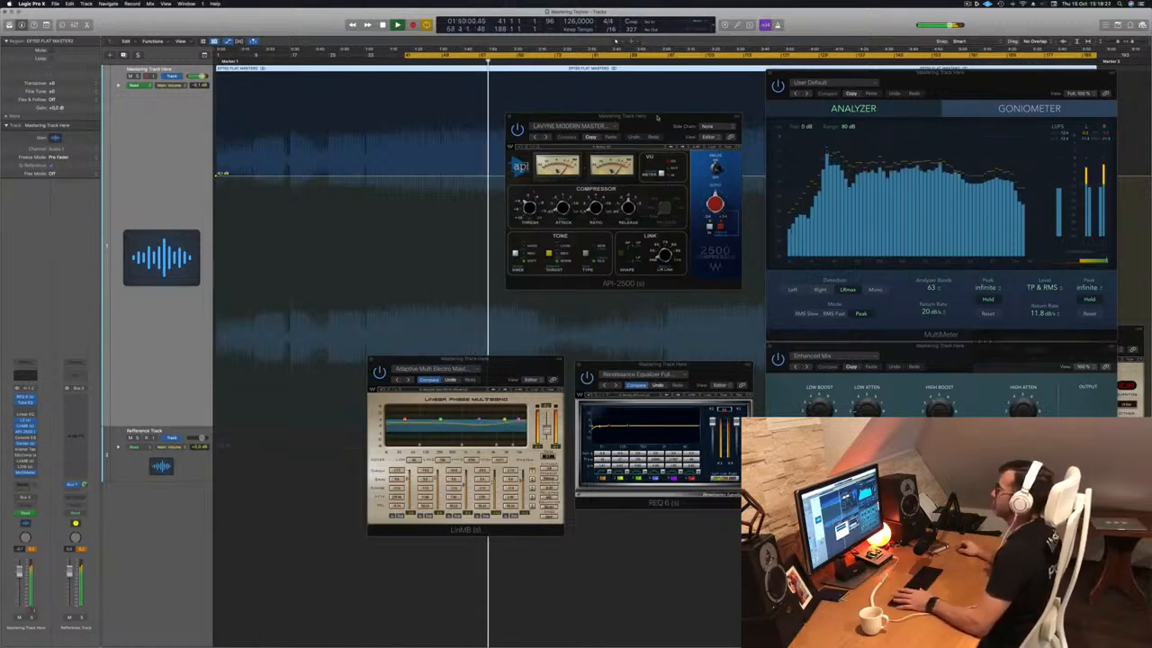
Close the API-2500 compressor, briefly check and close Kramer Tape, then replay from the cycle start.
drag(617, 116, 581, 123)
key(super+w)
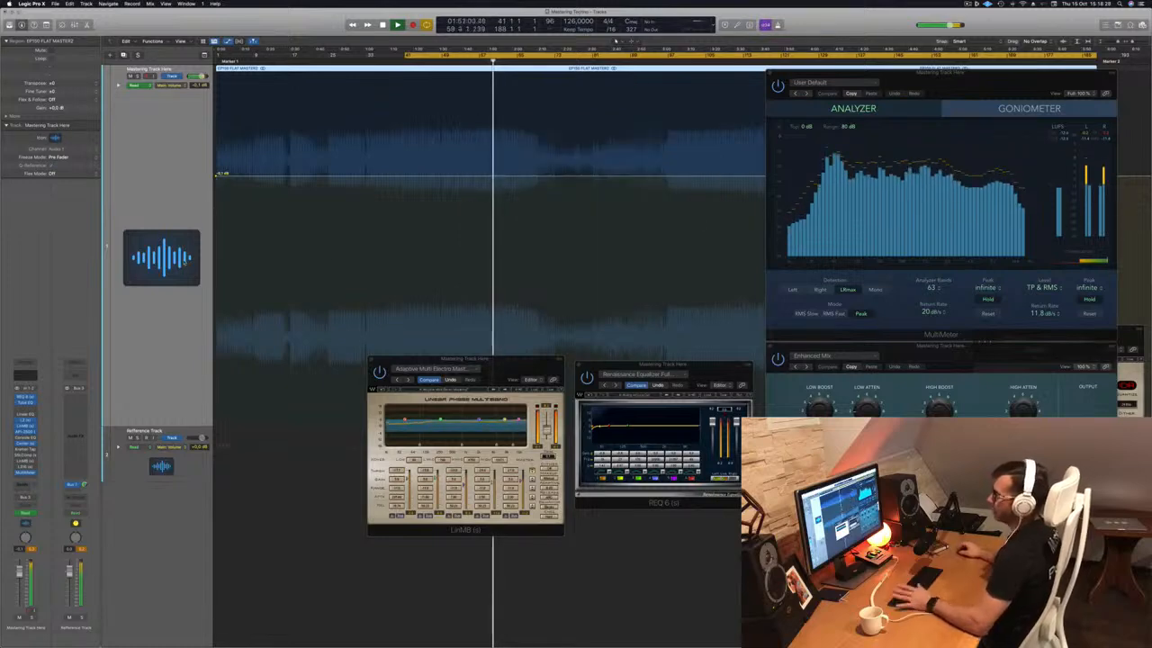
click(26, 450)
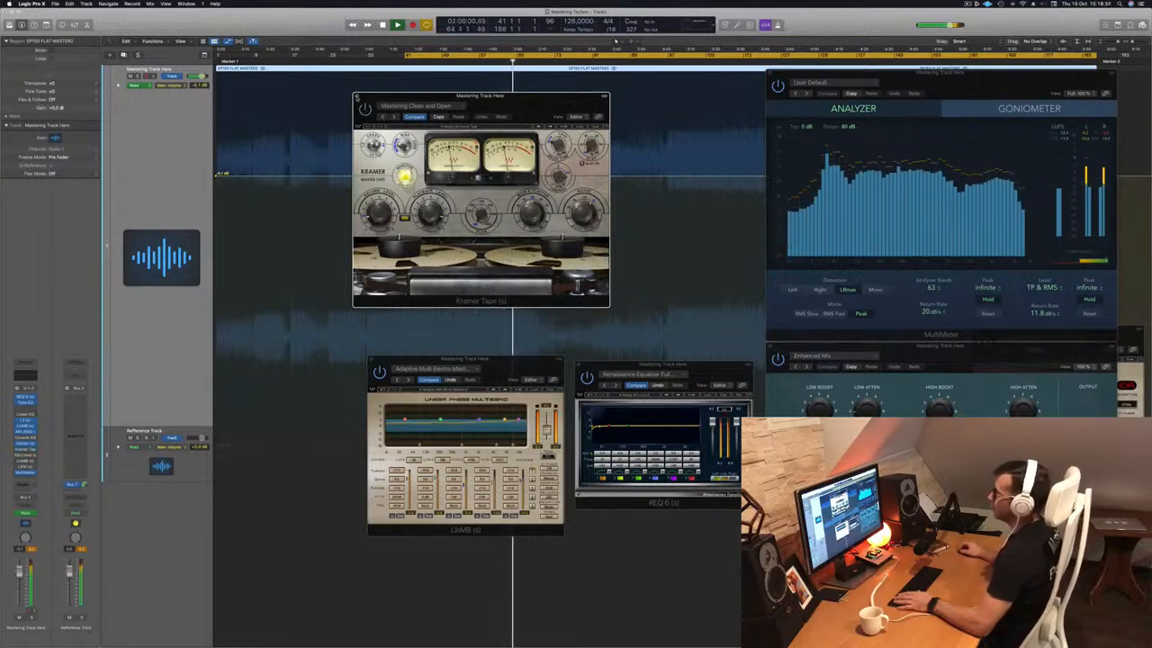
click(358, 97)
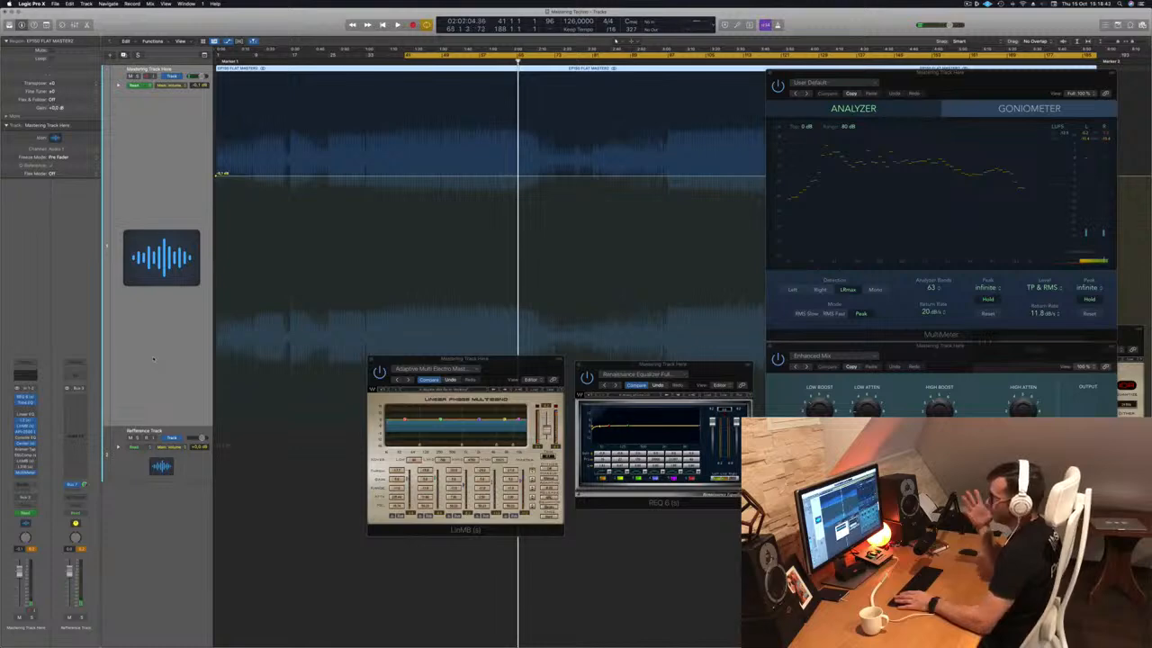
key(space)
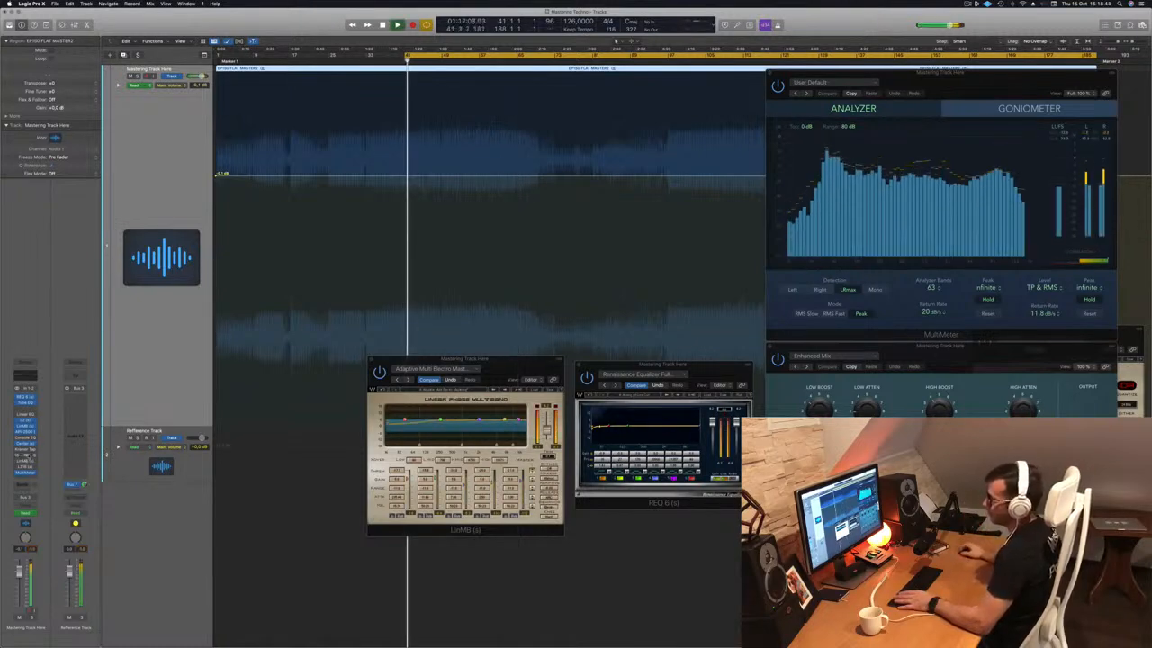
Open the SSLComp bus compressor on the master, restart playback, and park its window near the top.
click(28, 457)
key(space)
key(space)
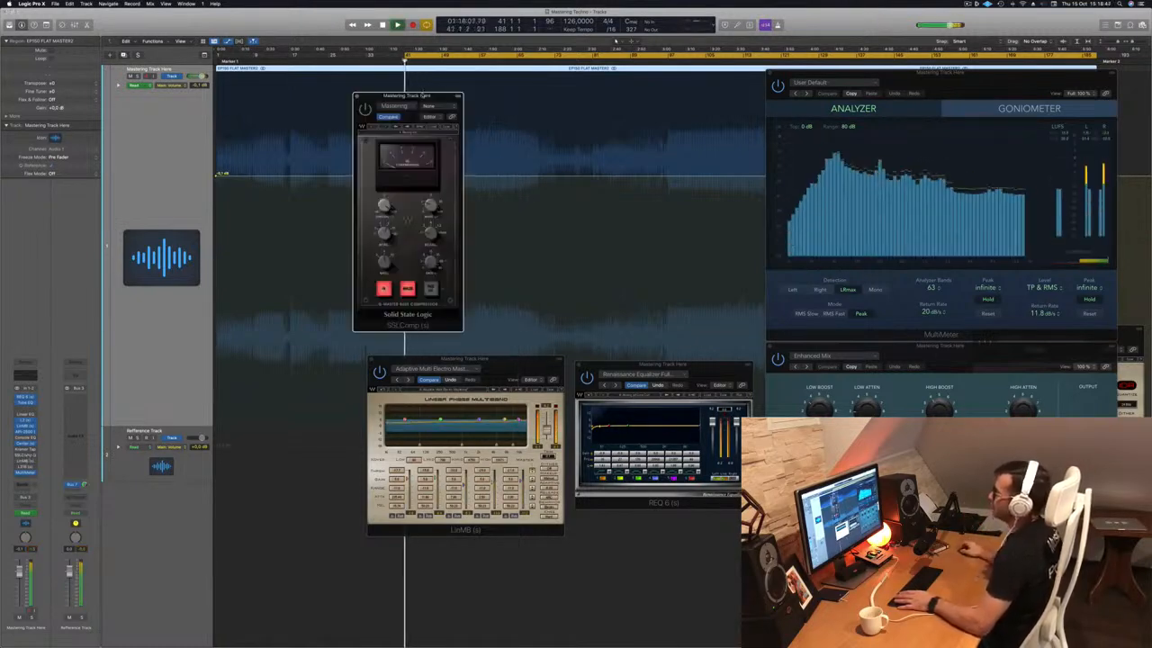
drag(407, 96, 433, 95)
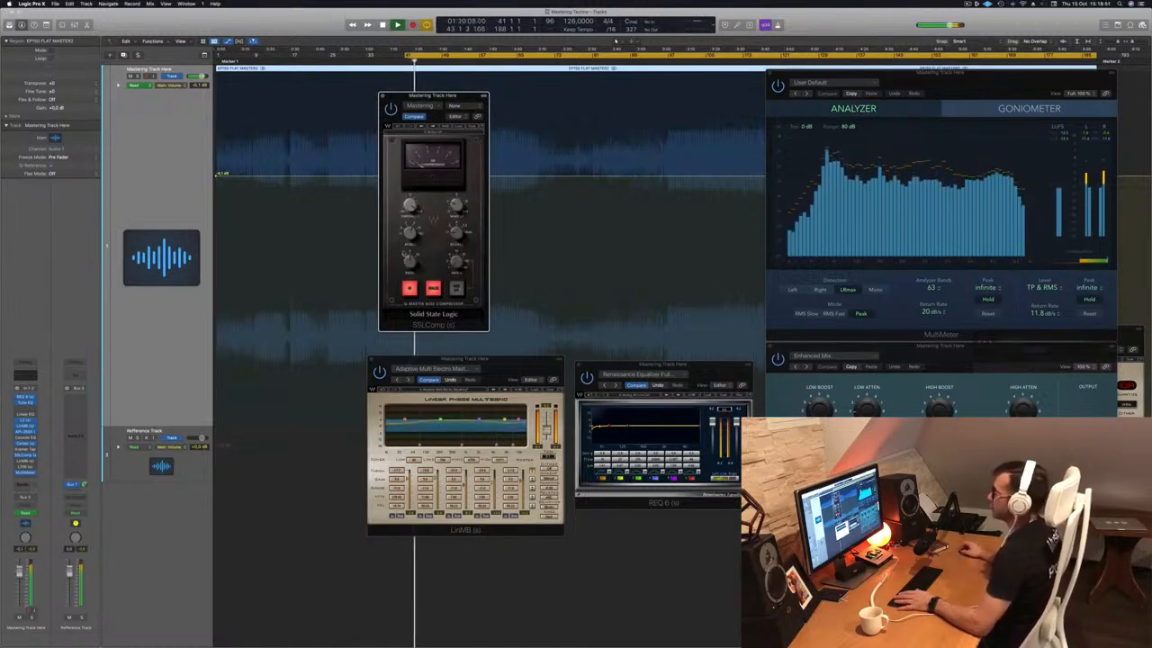
drag(468, 97, 544, 120)
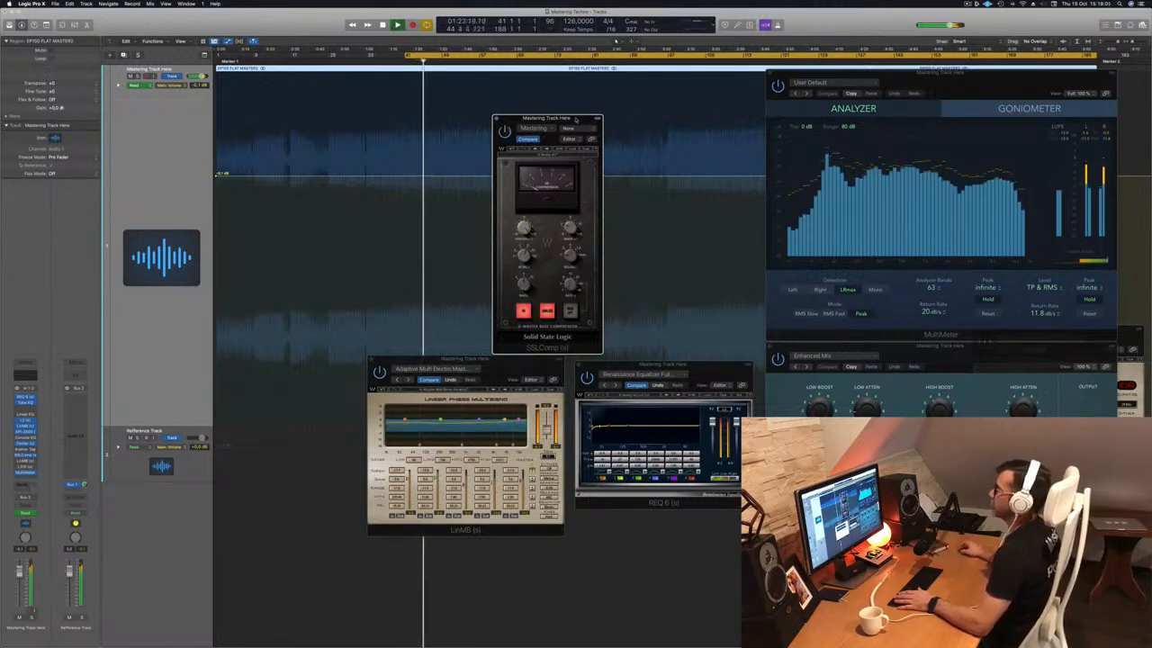
drag(575, 118, 587, 75)
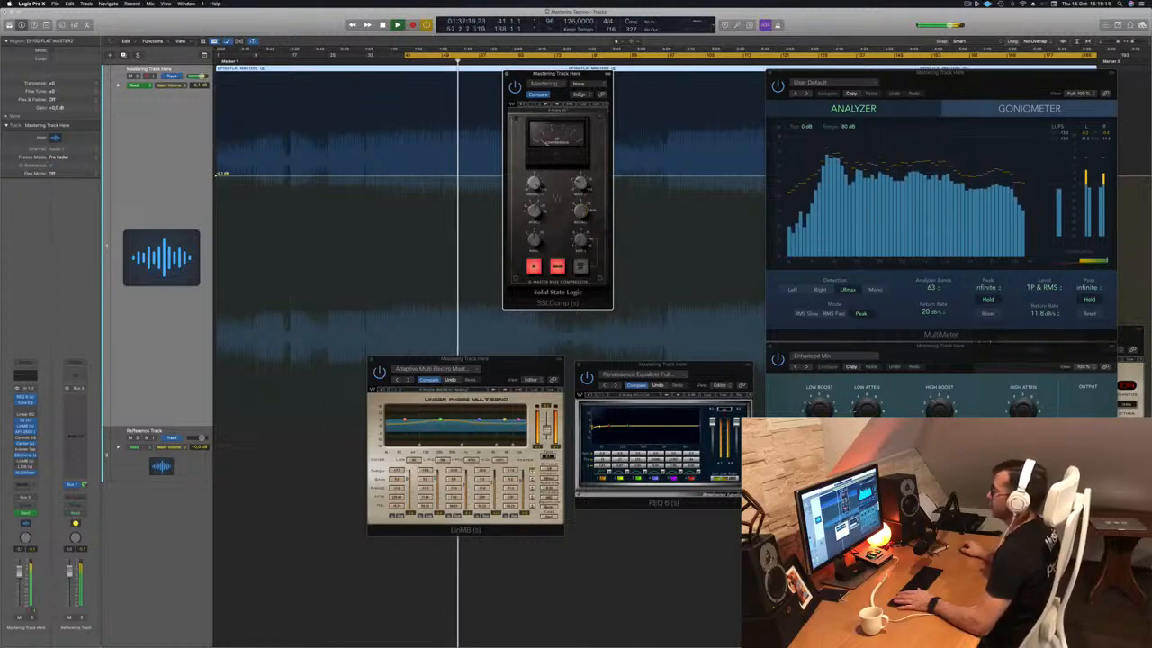
drag(570, 75, 581, 116)
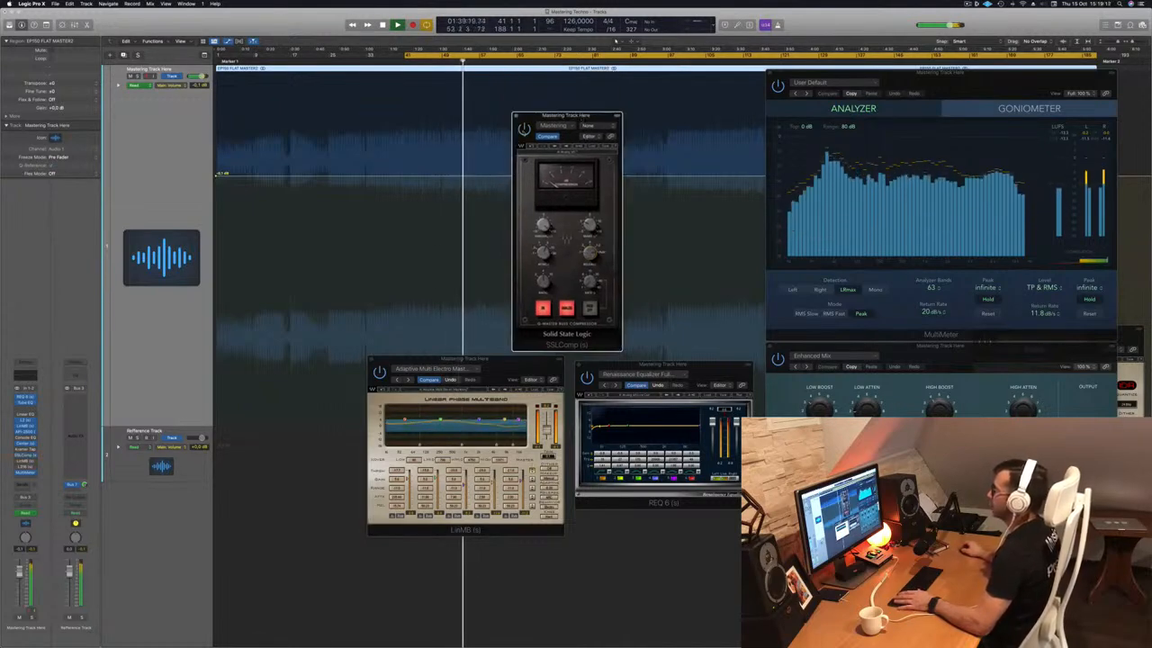
drag(597, 115, 616, 80)
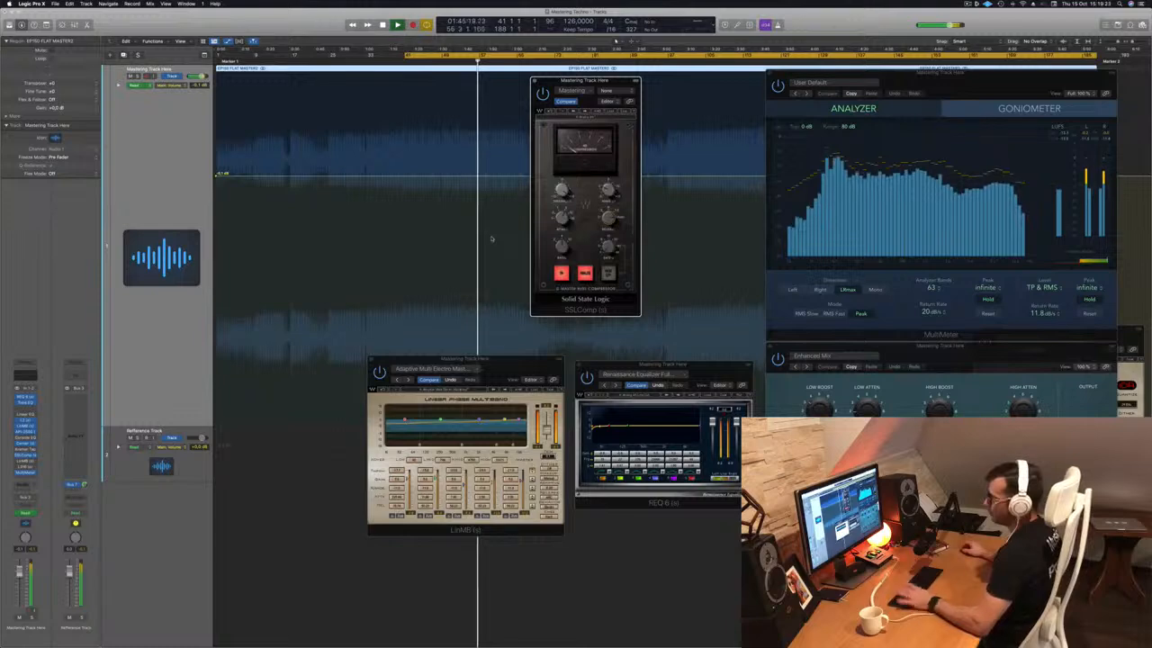
Open the second LinMB with Multi Opto Mastering and move it right, off the SSL compressor.
click(26, 460)
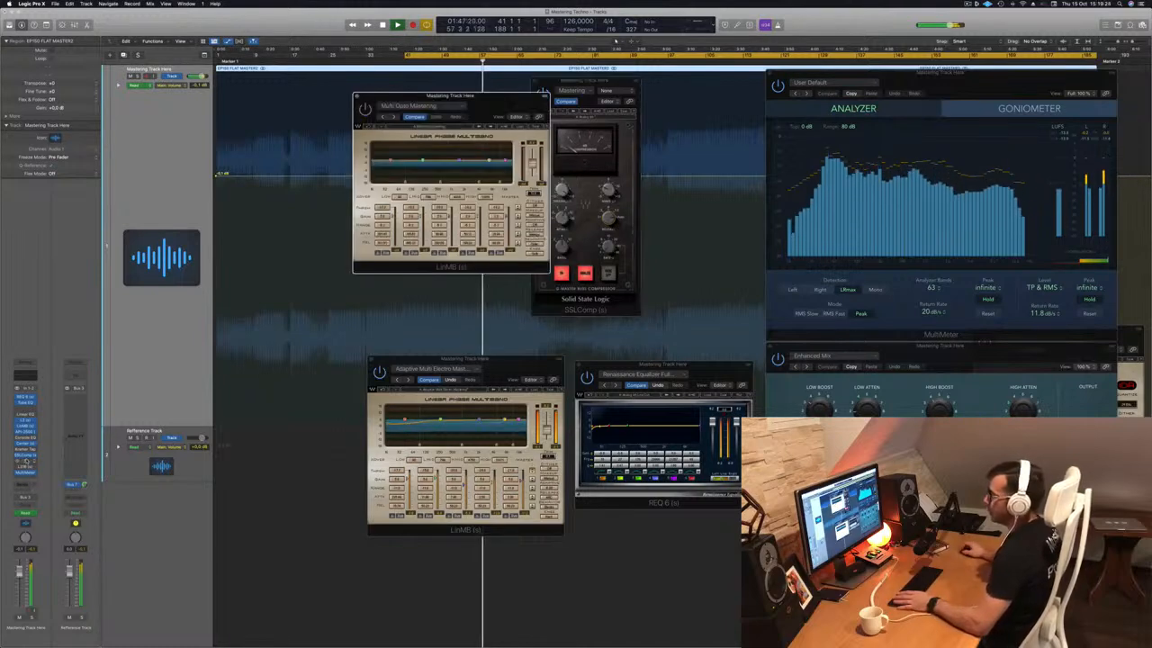
drag(481, 96, 536, 168)
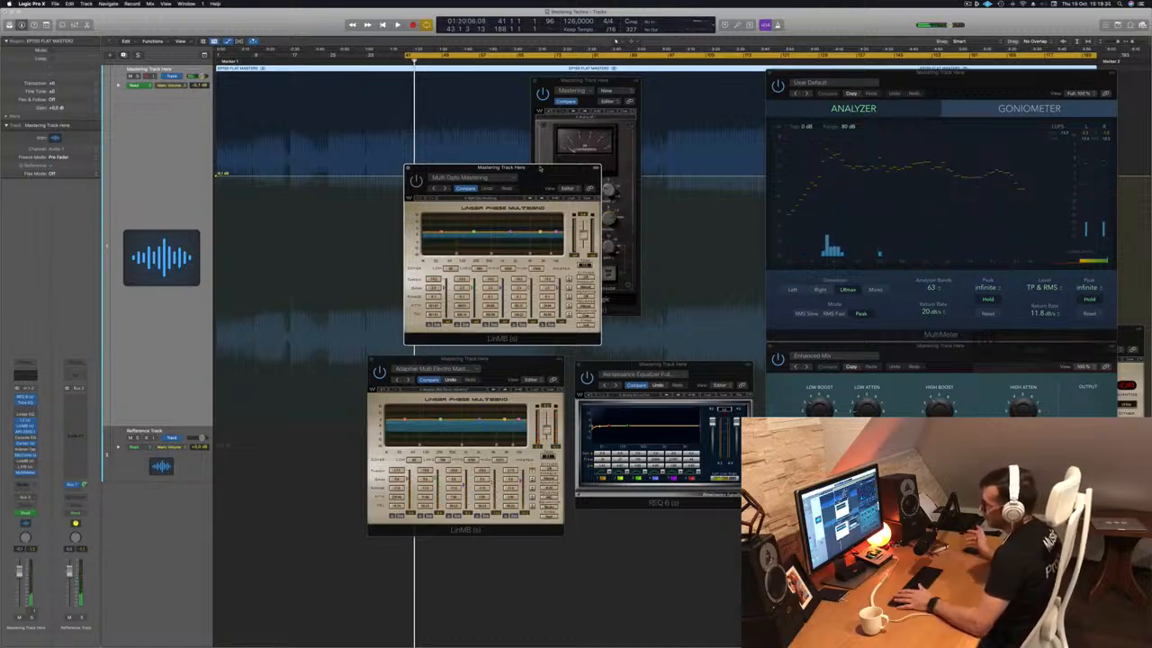
mouse_move(540, 168)
mouse_down()
mouse_move(529, 171)
mouse_move(550, 174)
mouse_up()
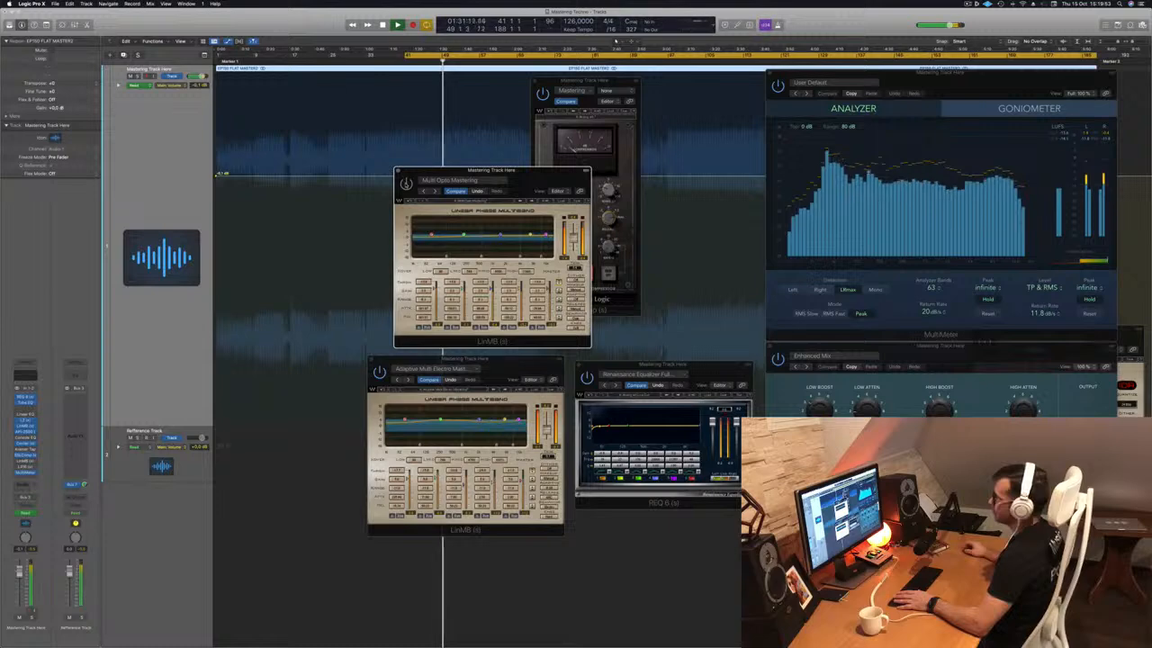
drag(538, 179, 724, 162)
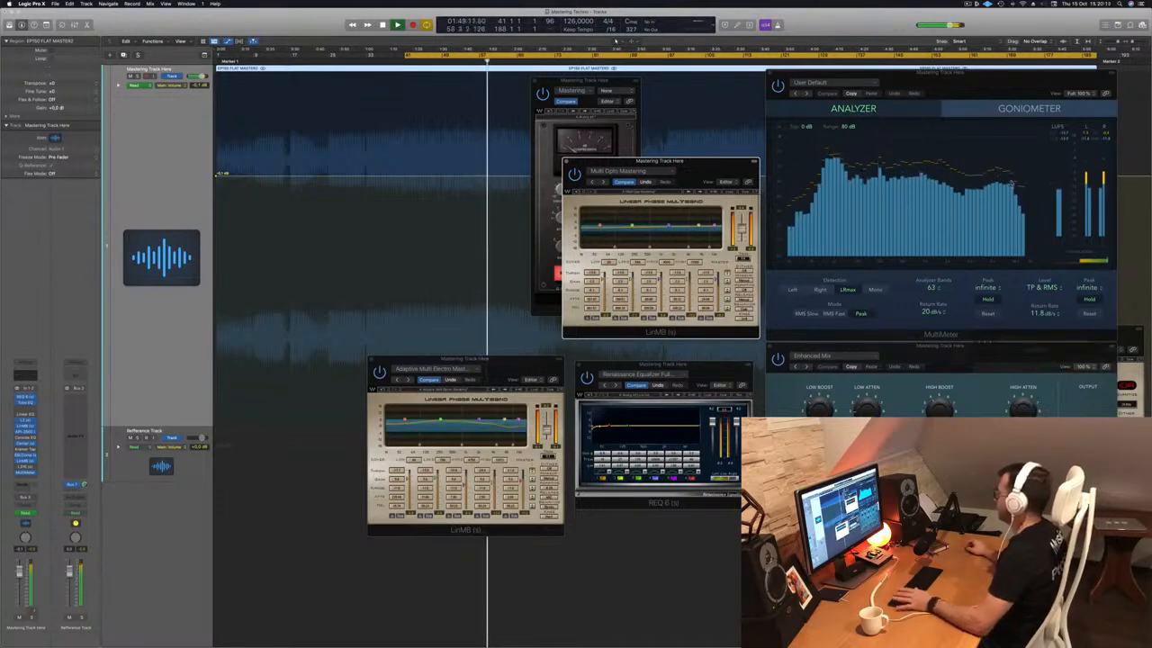
drag(716, 166, 801, 122)
Shift the lower multiband up and right, bring SSLComp to the front, and open L316.
drag(510, 372, 668, 320)
click(585, 293)
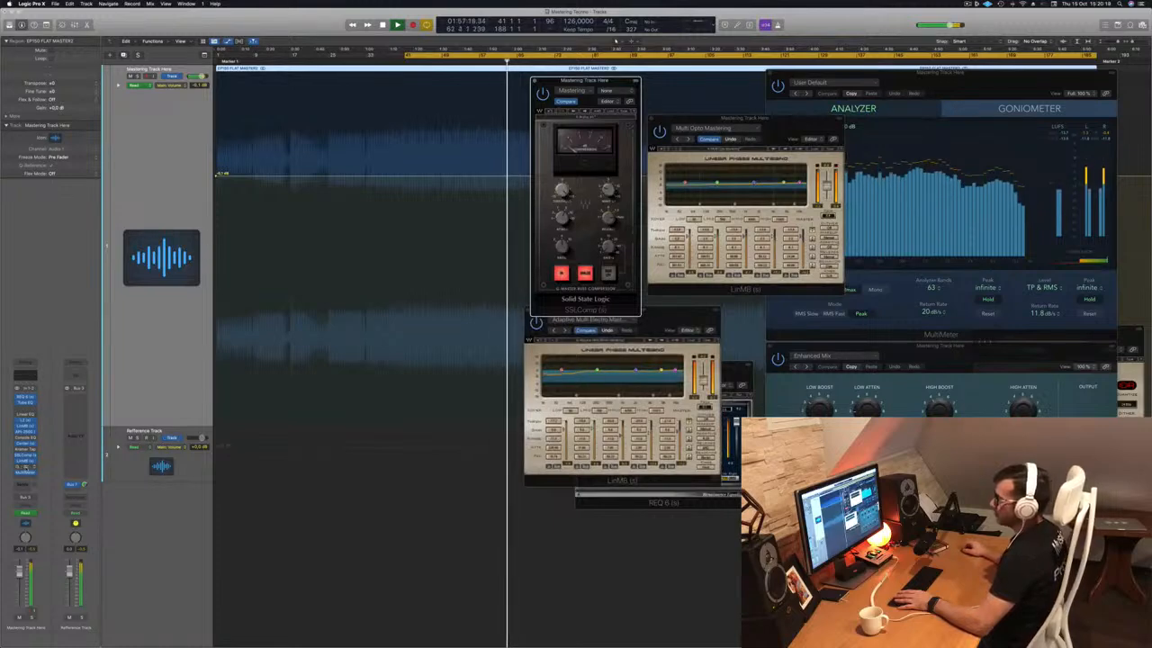
click(26, 466)
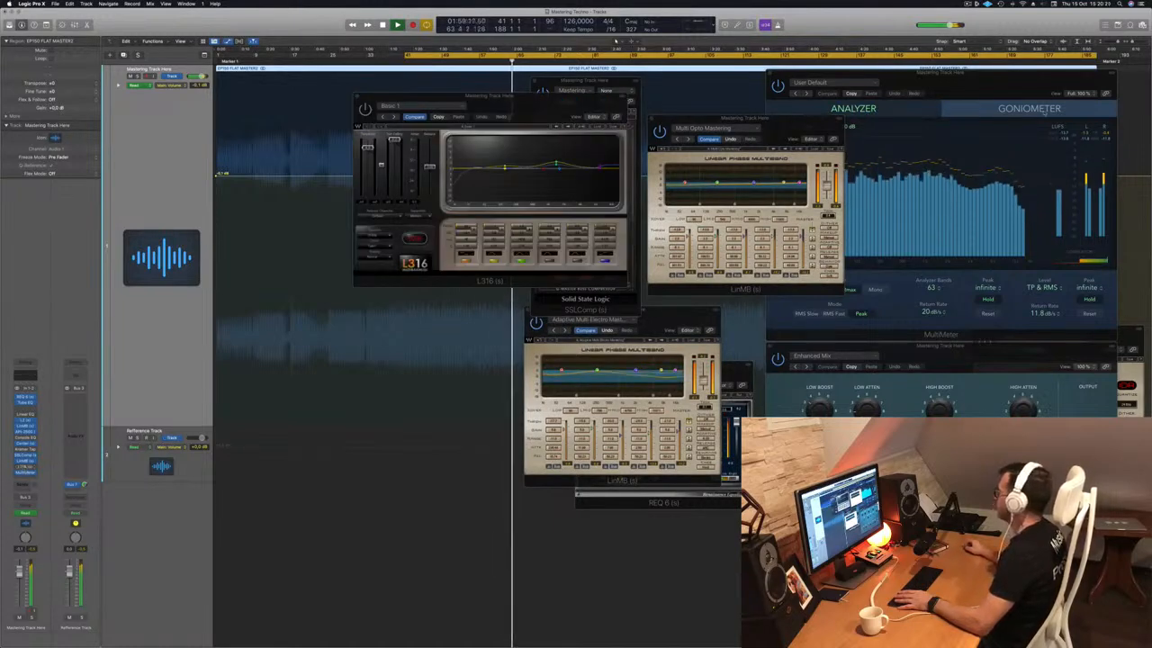
Reposition the MultiMeter and L316 limiter windows during playback, then close the L316.
drag(1029, 76, 1022, 61)
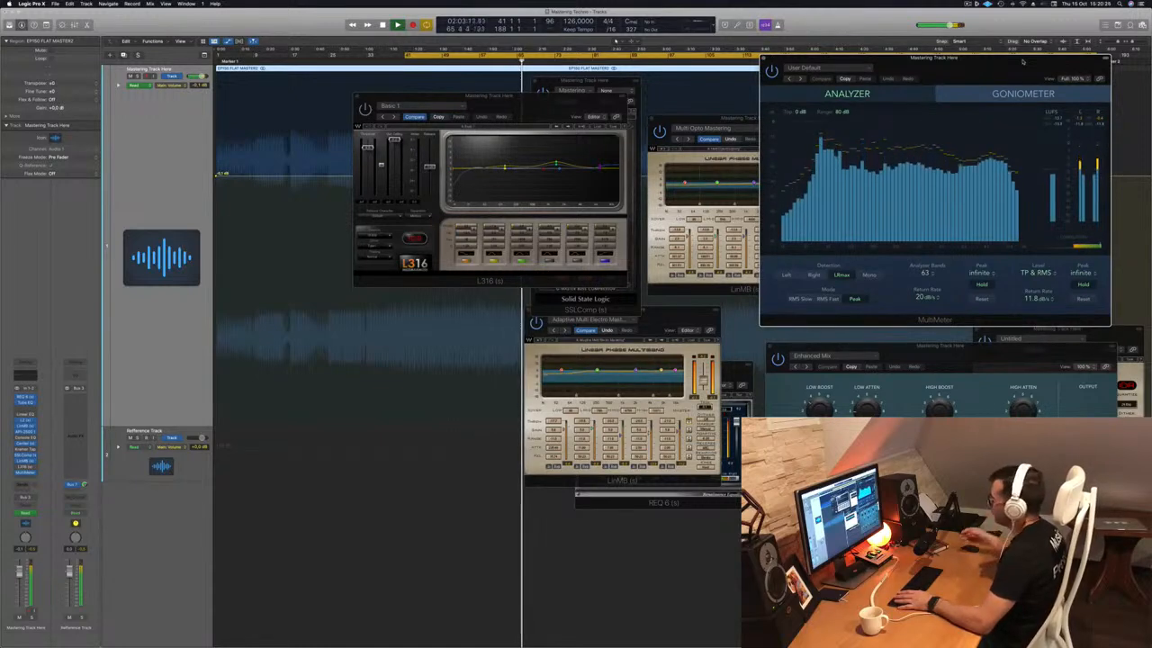
click(370, 279)
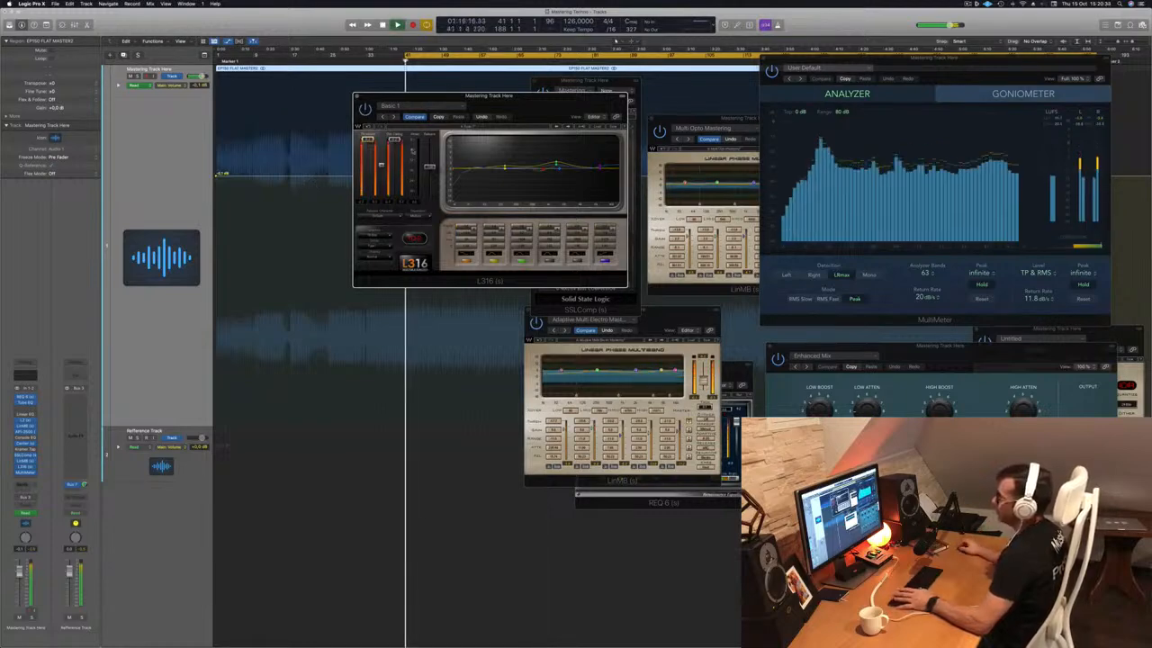
drag(534, 117, 532, 159)
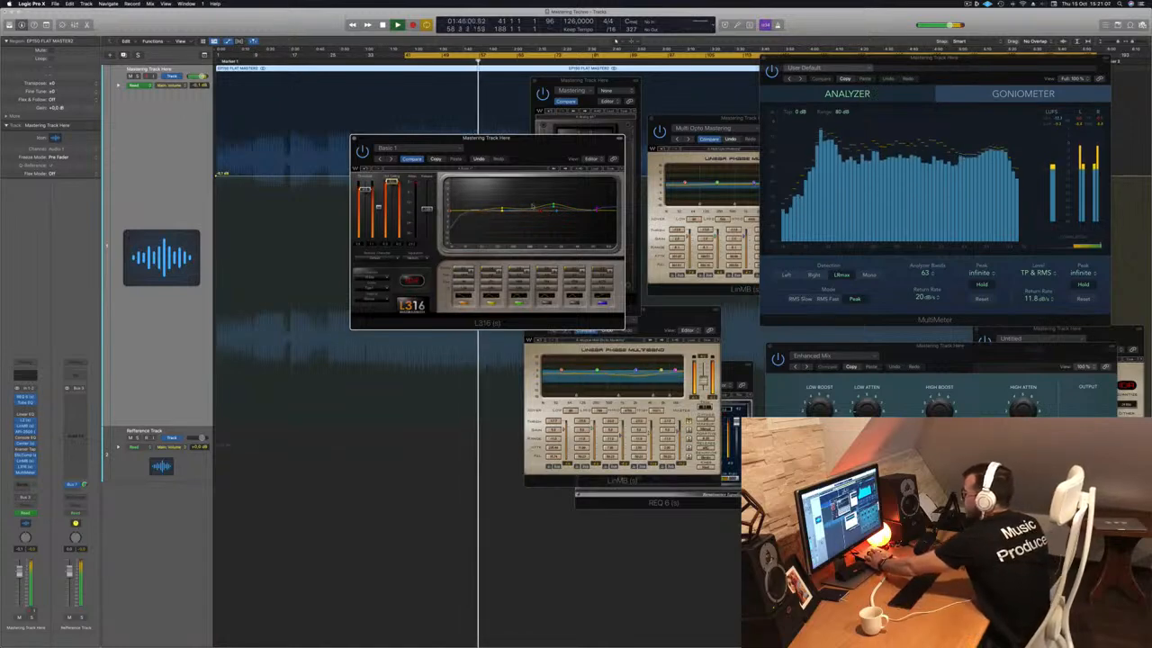
drag(534, 147, 498, 147)
drag(498, 159, 526, 163)
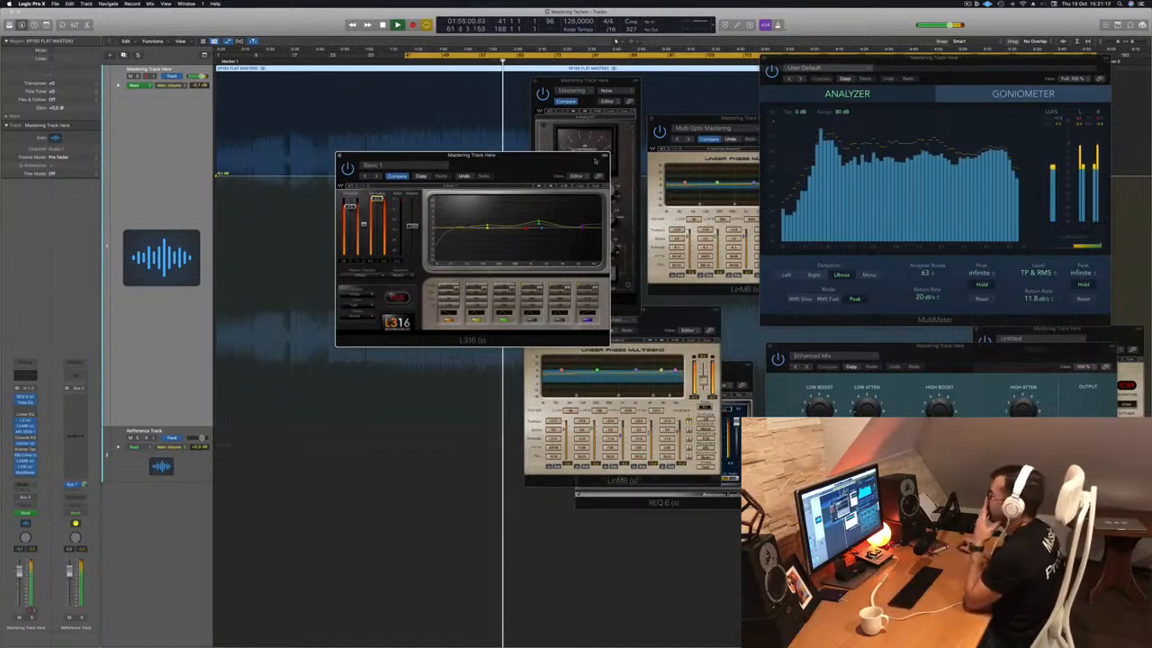
drag(369, 154, 410, 165)
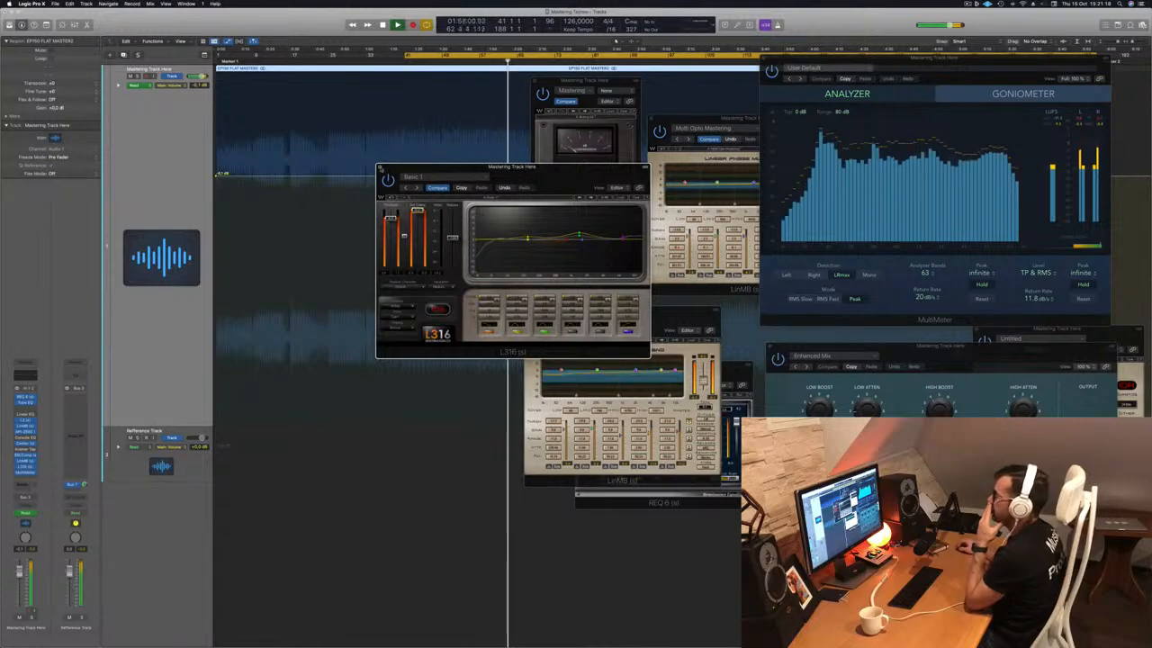
click(380, 166)
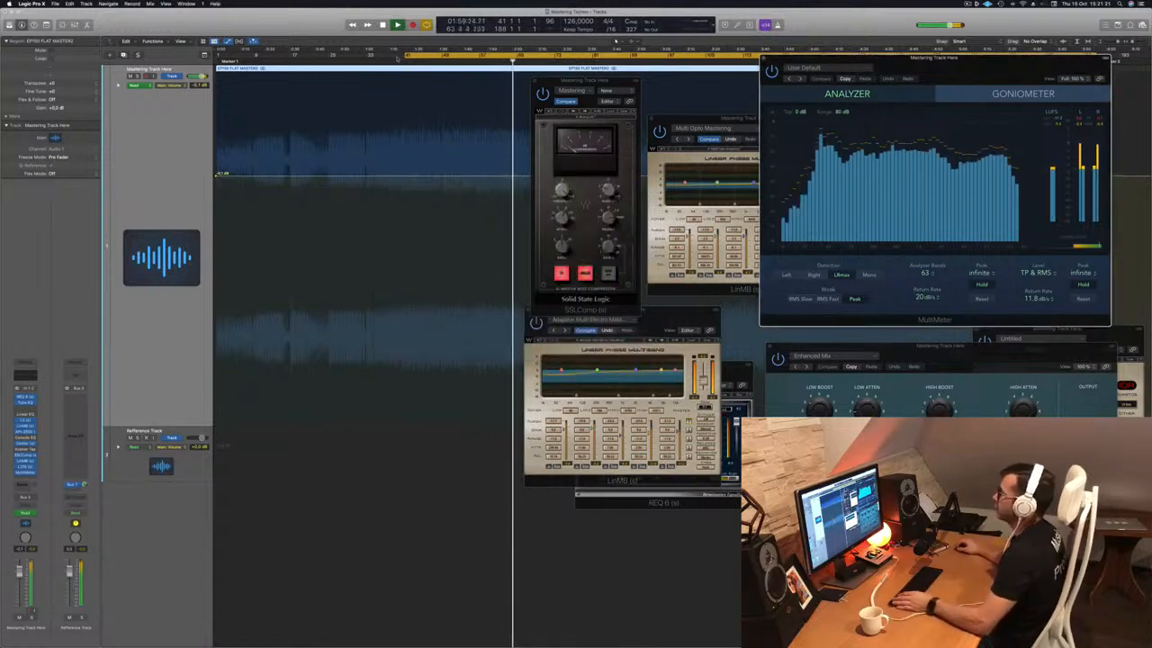
Hide the plugin windows, return to the project start, and zoom in horizontally on the waveform.
key(v)
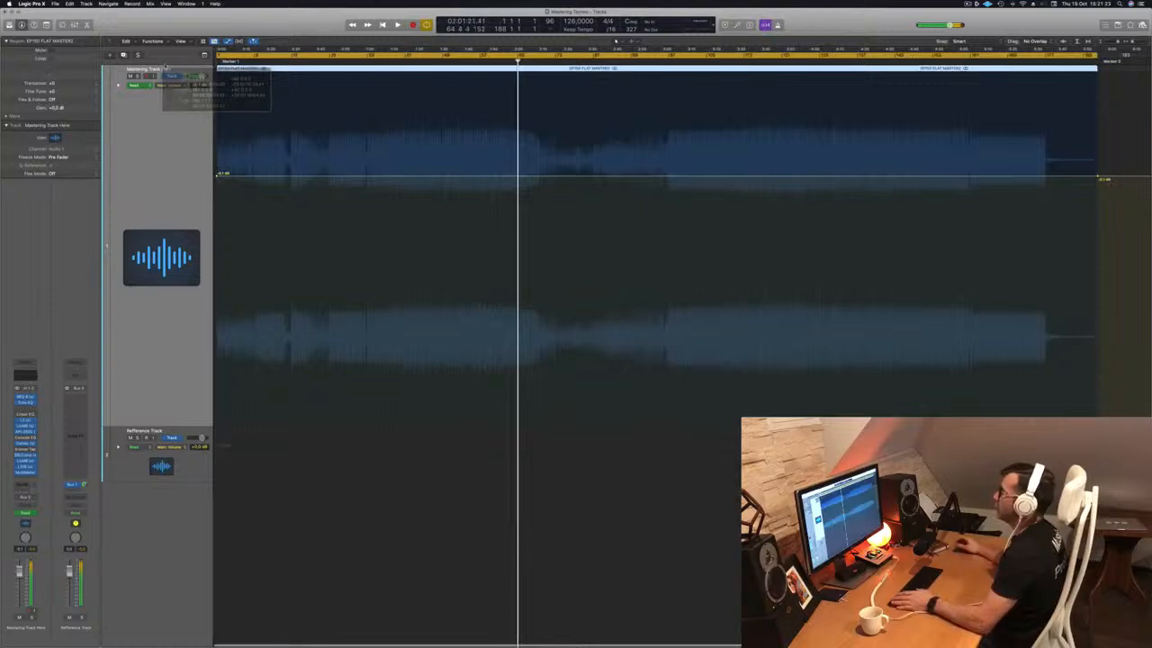
key(Return)
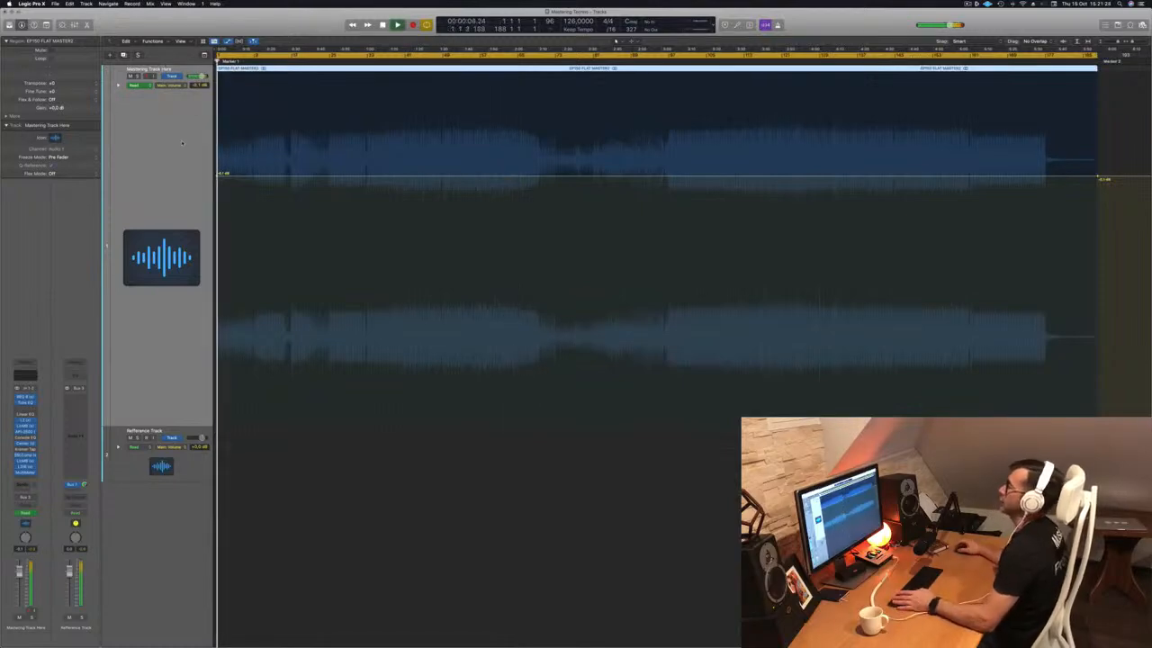
key(super+Right)
key(super+Right)
key(super+Right)
key(super+Right)
key(super+Right)
key(super+Right)
key(super+Right)
key(super+Right)
key(super+Right)
key(super+Right)
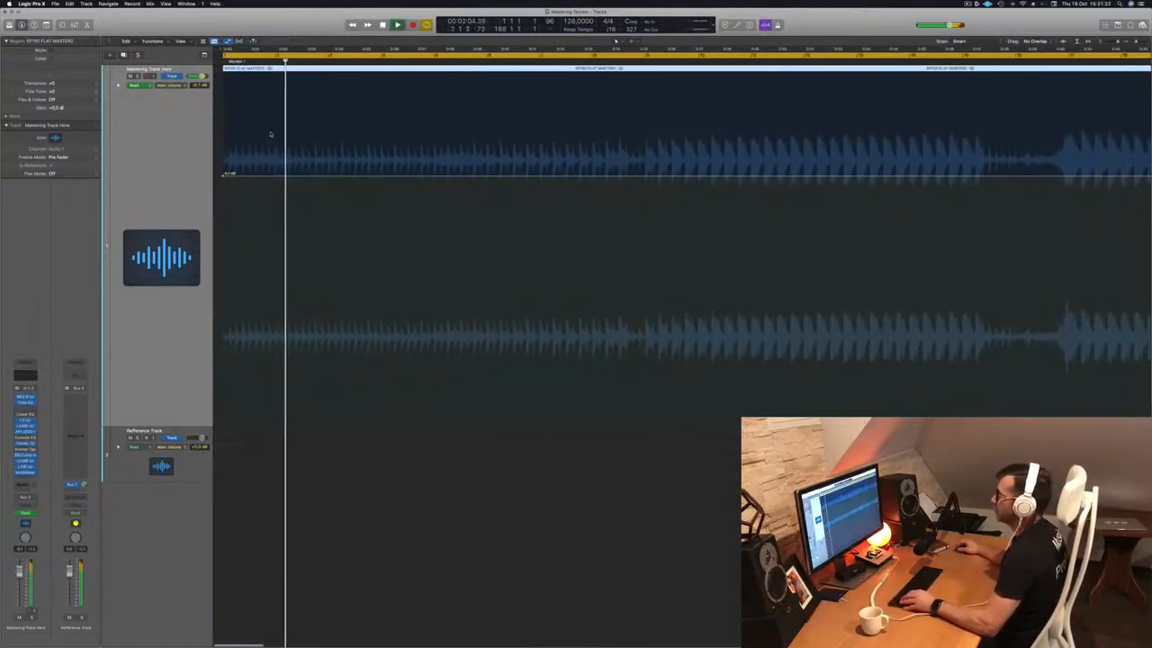
key(Return)
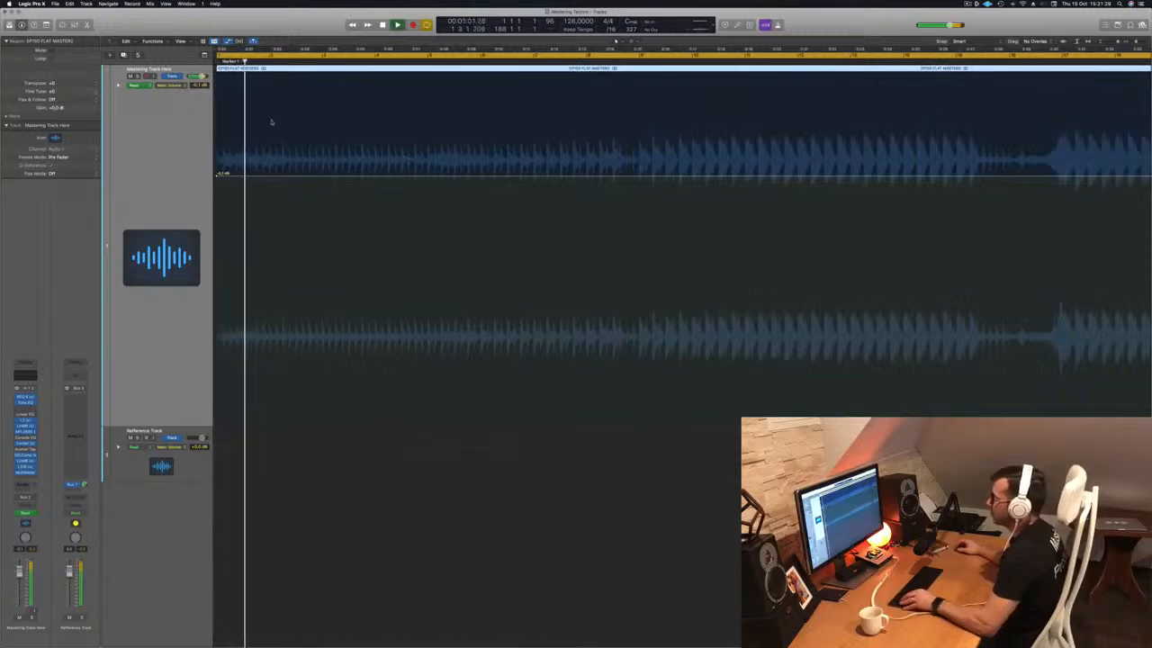
key(Return)
Zoom closer on the region, replay from the project start, and show the plugin windows again.
key(super+Right)
key(super+Right)
scroll(262, 88, left, 1)
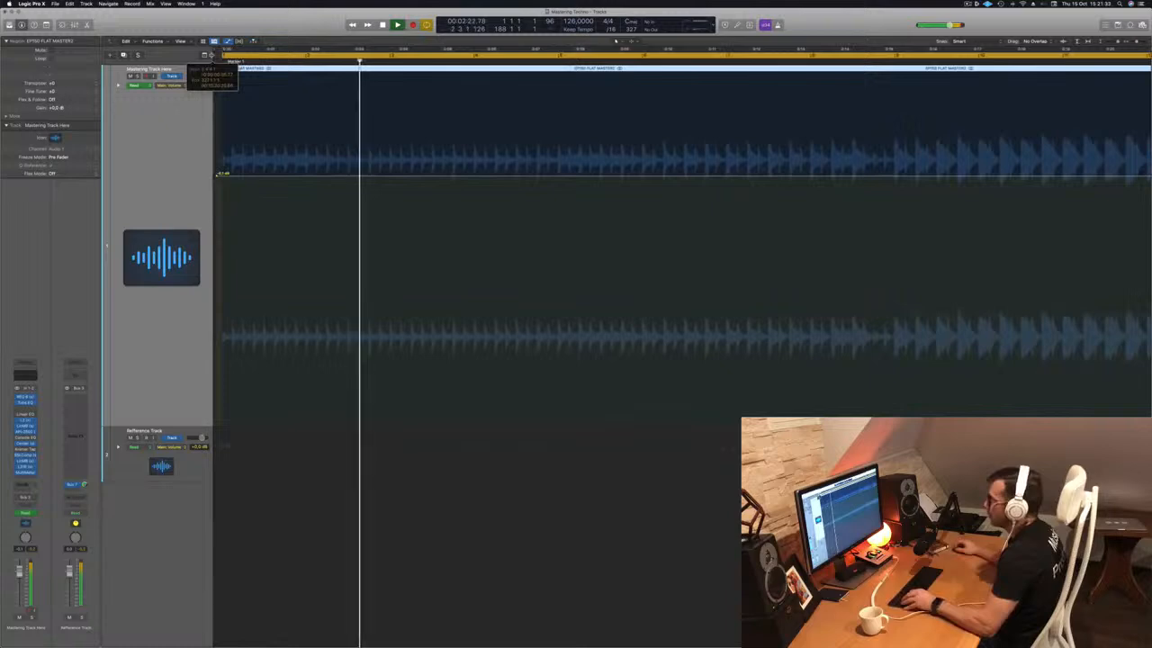
key(Return)
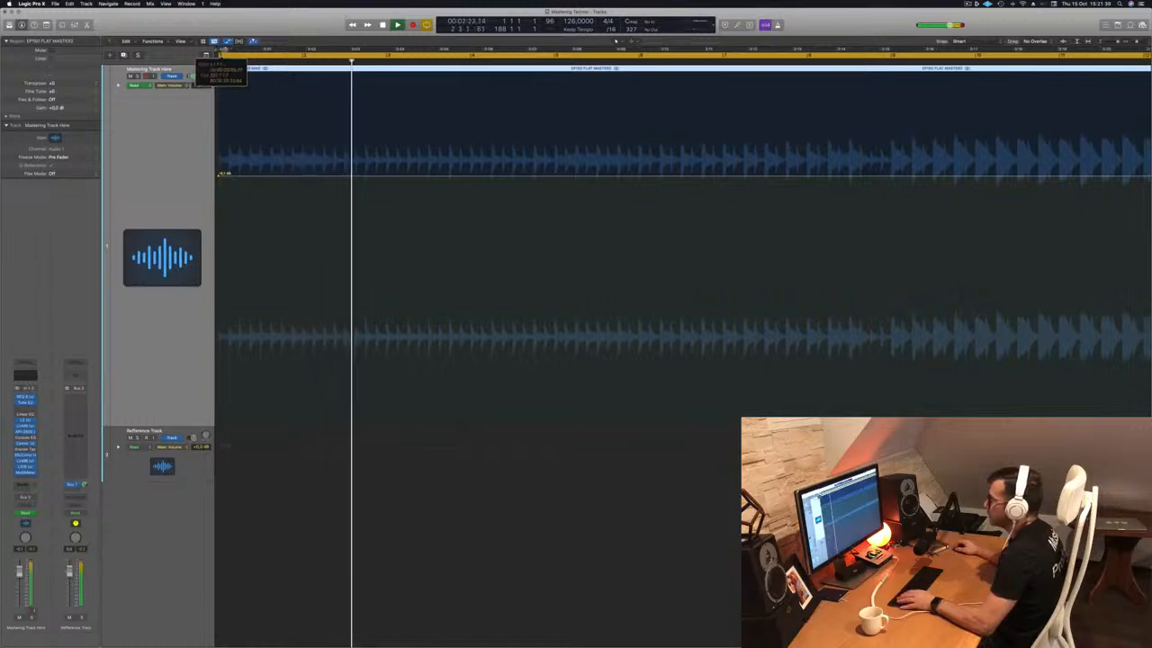
key(Return)
scroll(354, 190, down, 10)
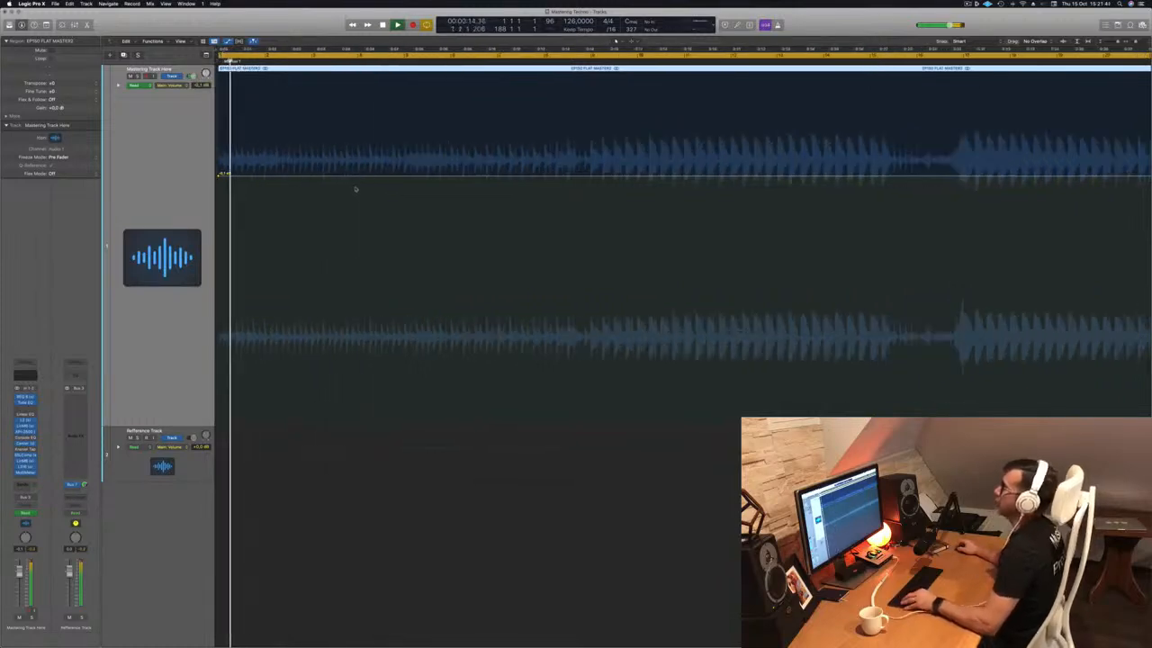
scroll(354, 190, up, 5)
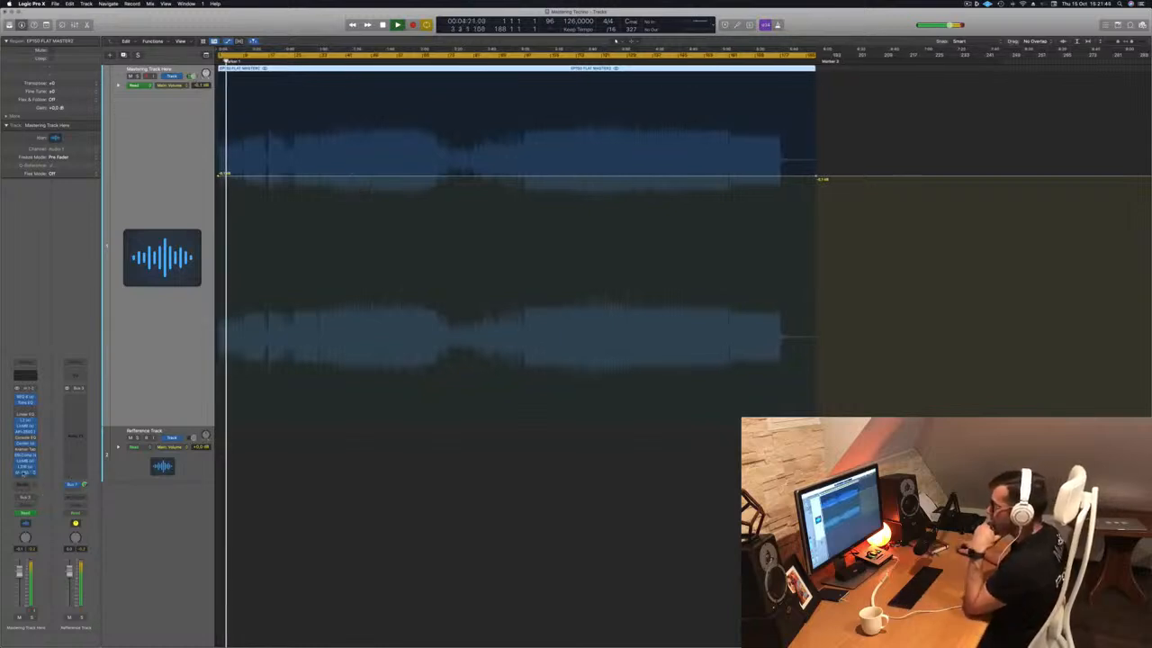
key(v)
drag(996, 62, 976, 61)
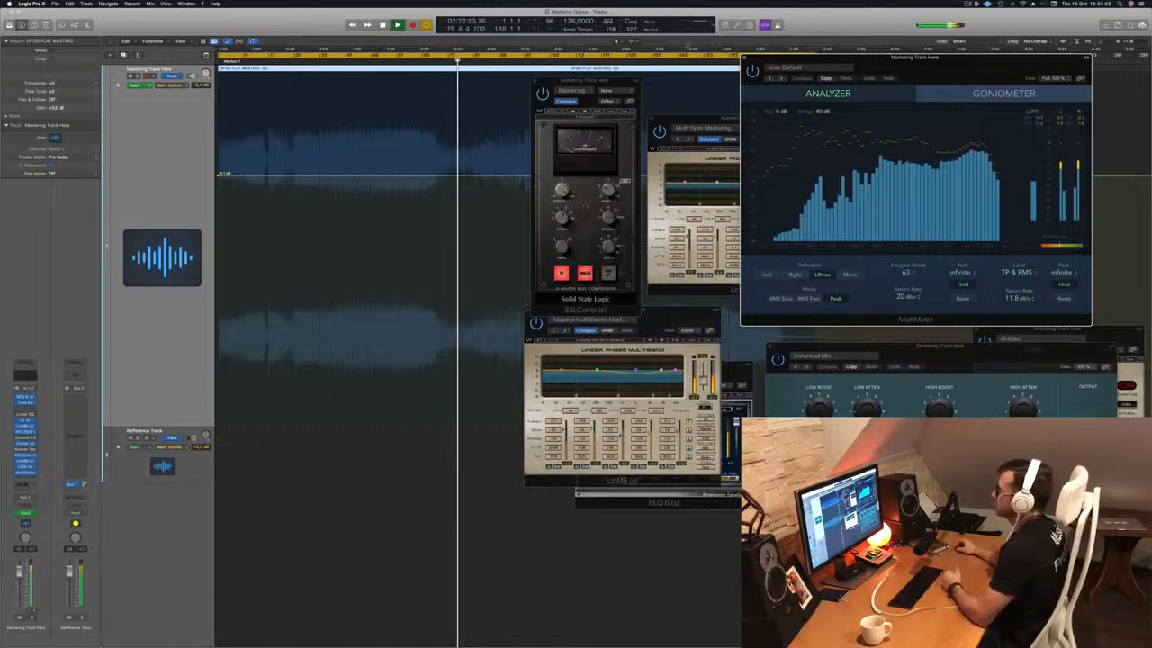
Close the SSLComp window, shift the MultiMeter right, and place Multi Opto Mastering beside it.
drag(538, 81, 535, 81)
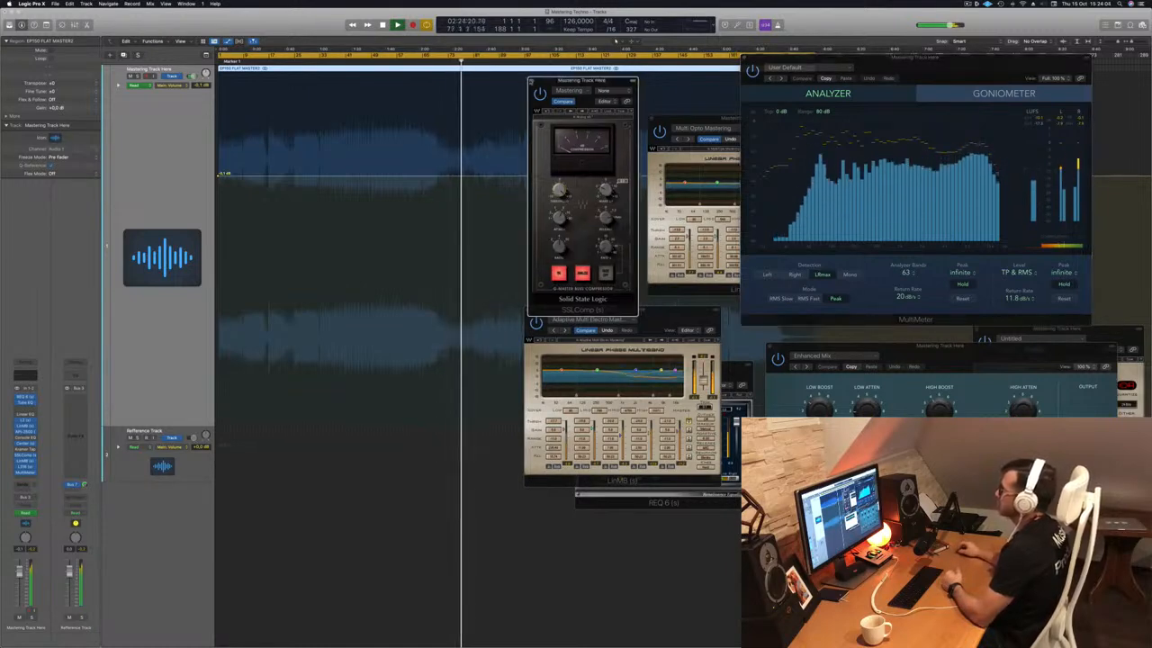
click(531, 82)
drag(945, 57, 997, 55)
drag(779, 132, 890, 264)
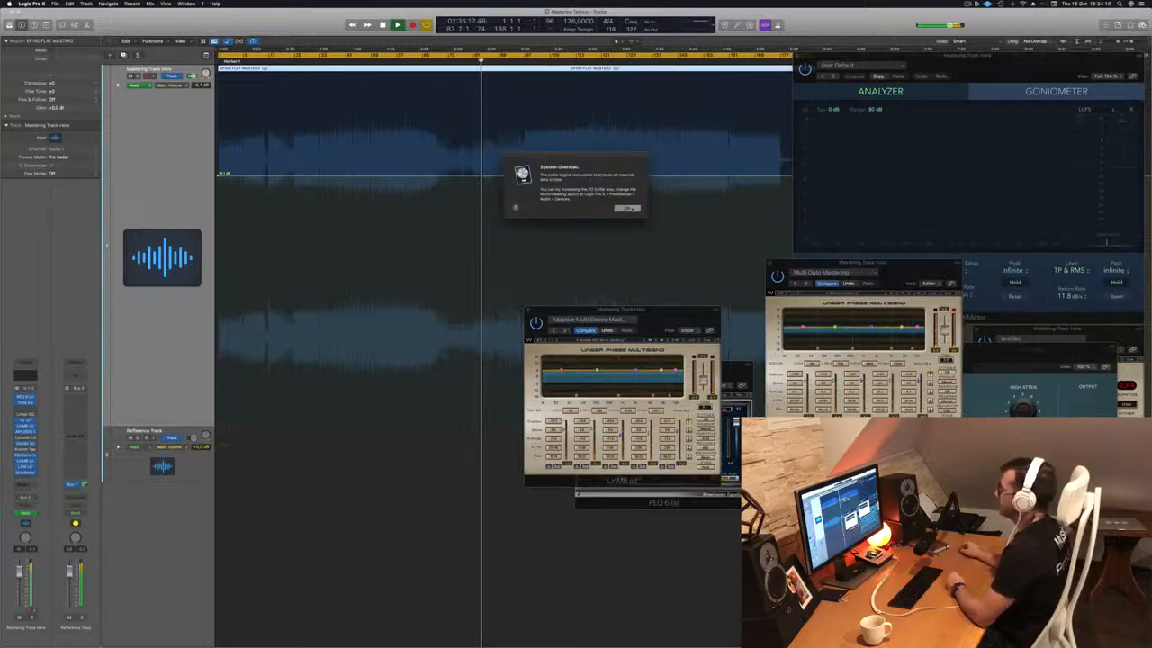
Dismiss the System Overload alert and resume master playback.
click(627, 208)
key(space)
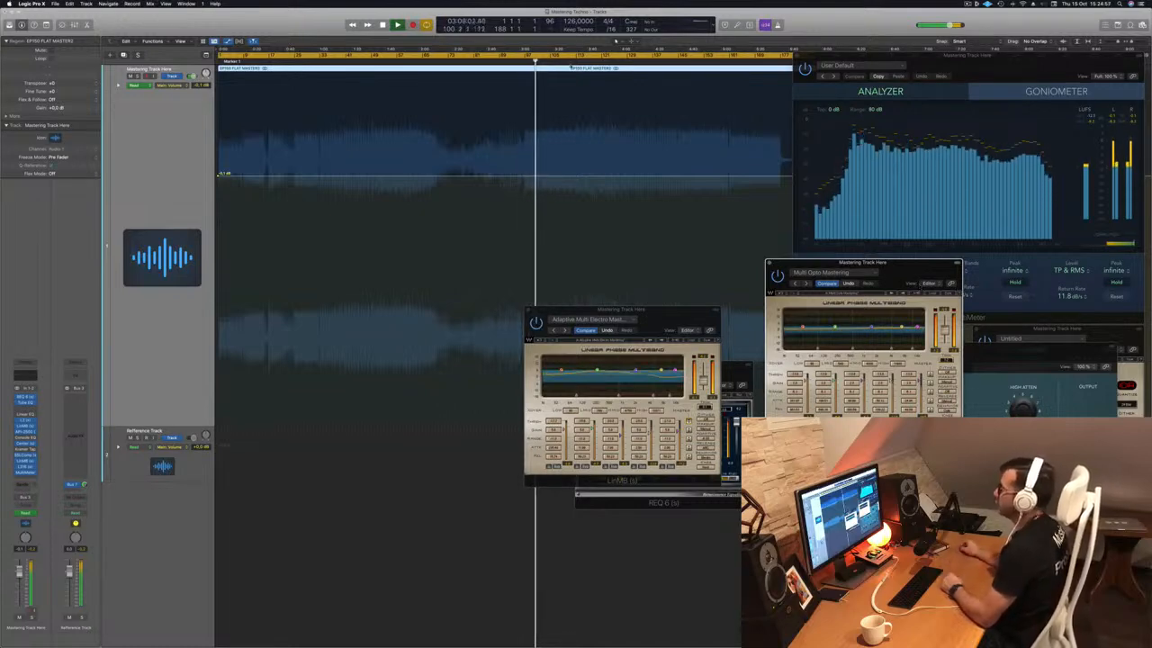
Jump playback to about 3:39, nudging the start point slightly earlier.
click(581, 61)
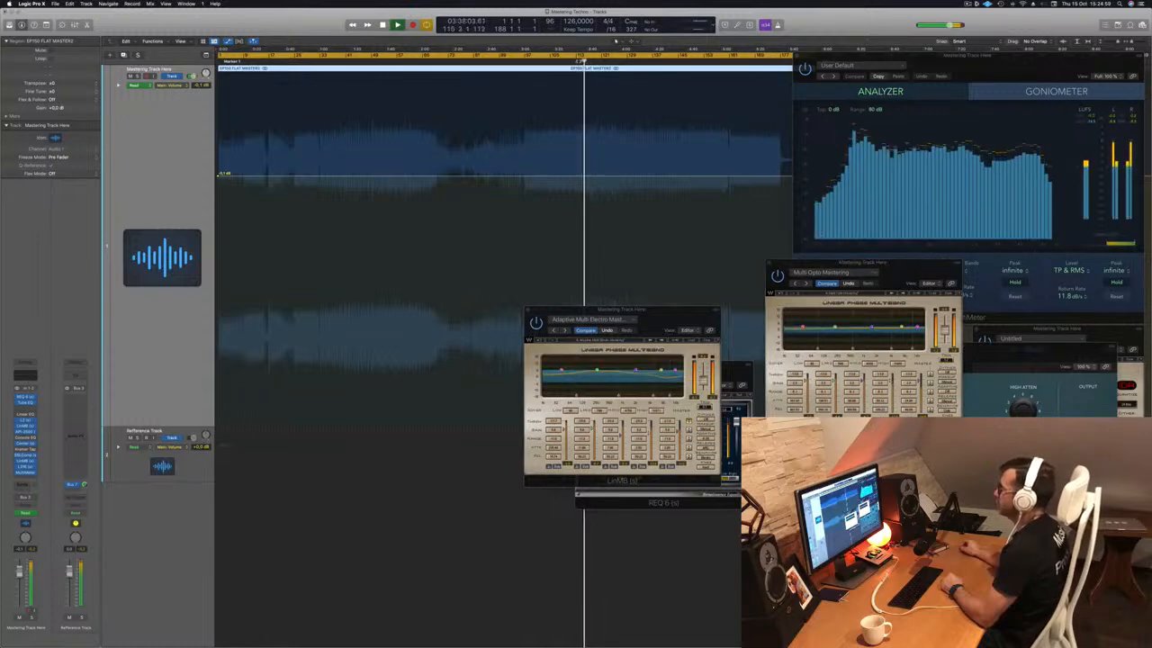
click(576, 61)
click(570, 61)
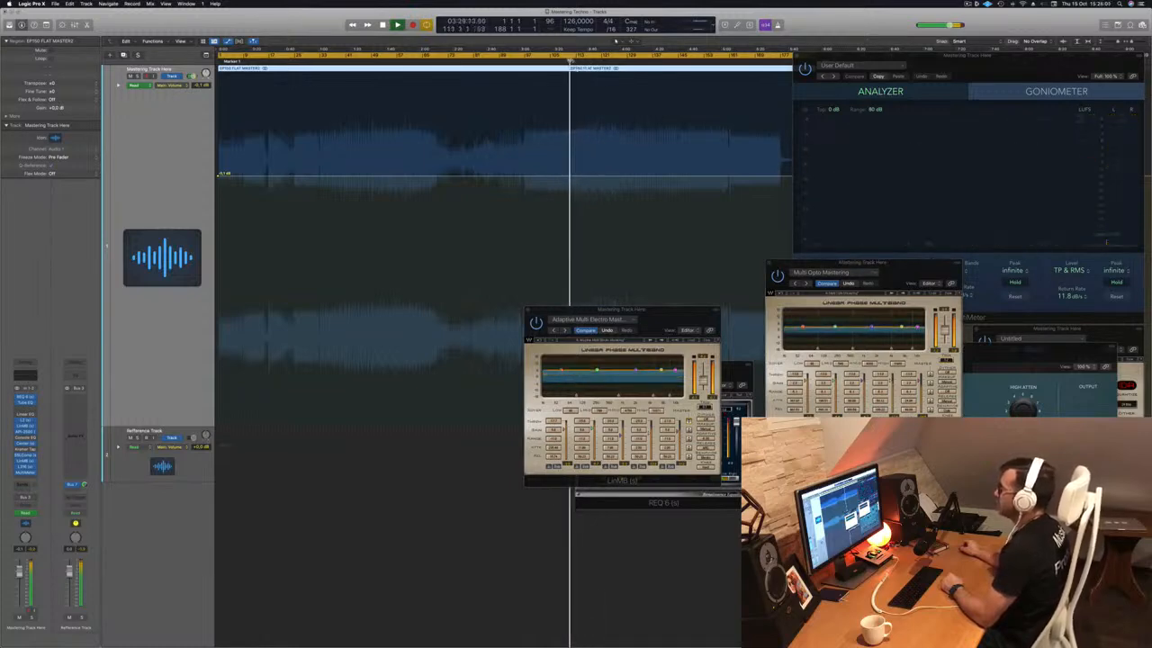